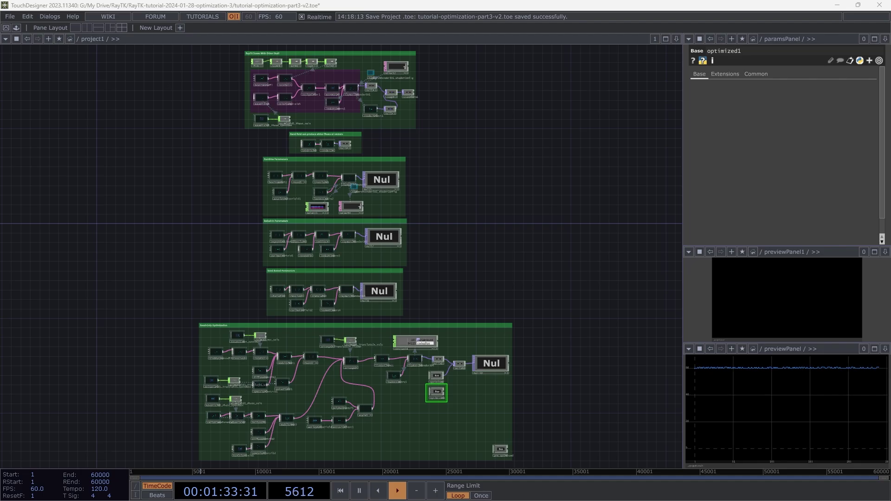
Step: Examine the RayTK Scene With Other Stuff network, including its raymarching operators, the waveField1 speed generator and renderSelect1
{"action": "key", "text": "Page_Down"}
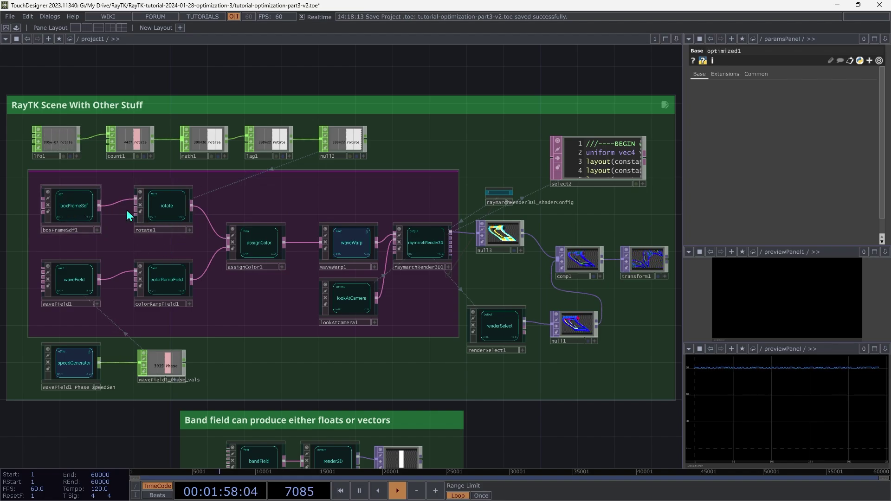
{"action": "left_click_drag", "start_coordinate": [413, 193], "coordinate": [67, 297]}
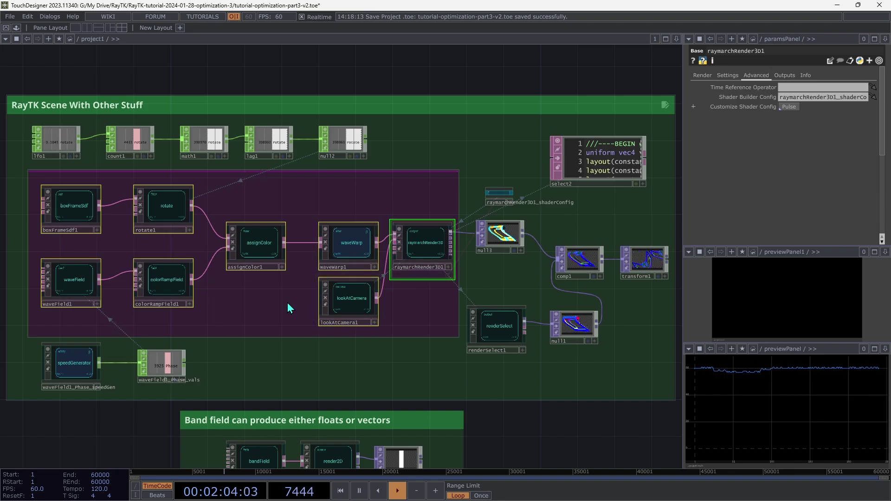
{"action": "left_click", "coordinate": [419, 246]}
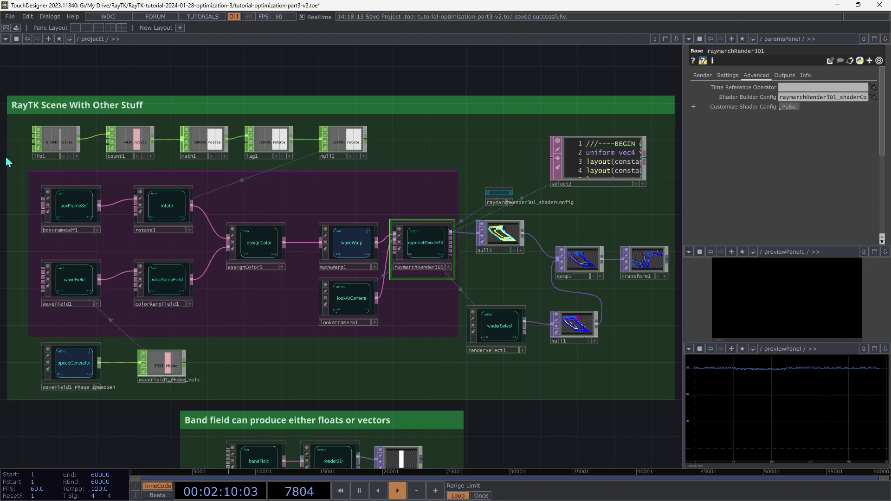
{"action": "left_click", "coordinate": [92, 374]}
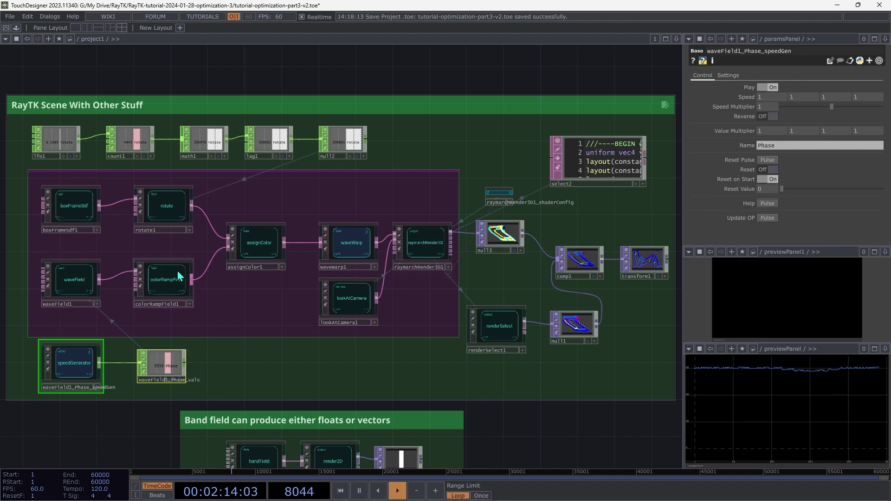
{"action": "left_click", "coordinate": [501, 331]}
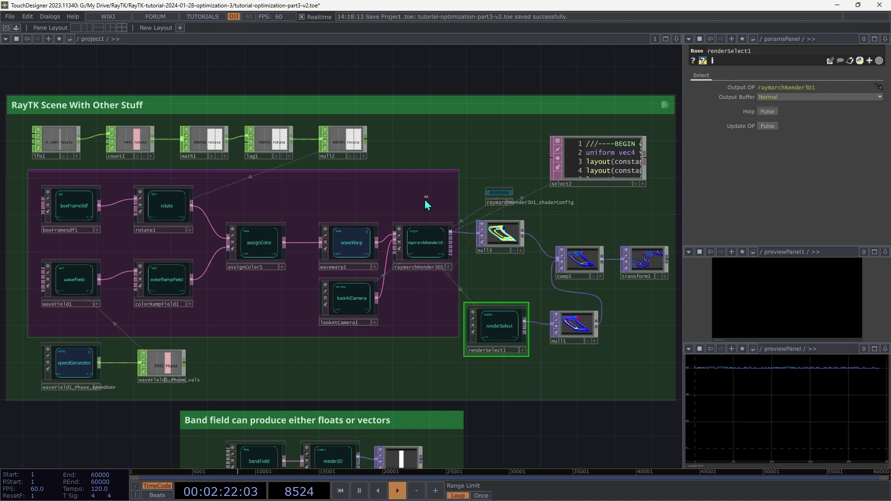
{"action": "left_click_drag", "start_coordinate": [427, 196], "coordinate": [66, 314]}
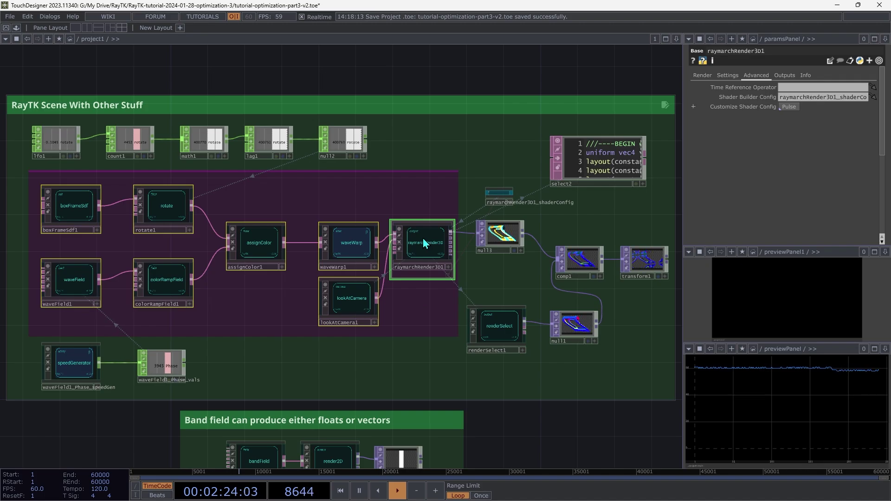
{"action": "left_click", "coordinate": [434, 363]}
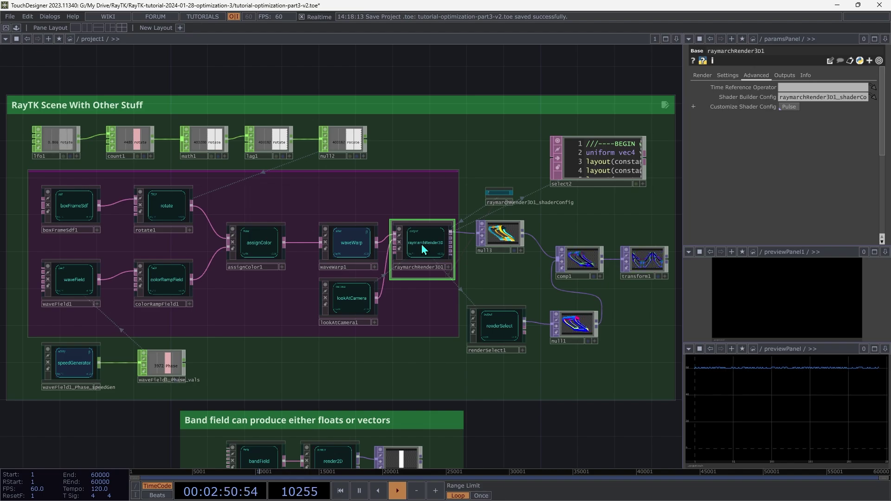
Step: Inspect the render_glsl shader operator inside raymarchRender3D1, and return to the project1 network
{"action": "key", "text": "i"}
{"action": "left_click_drag", "start_coordinate": [581, 341], "coordinate": [370, 340]}
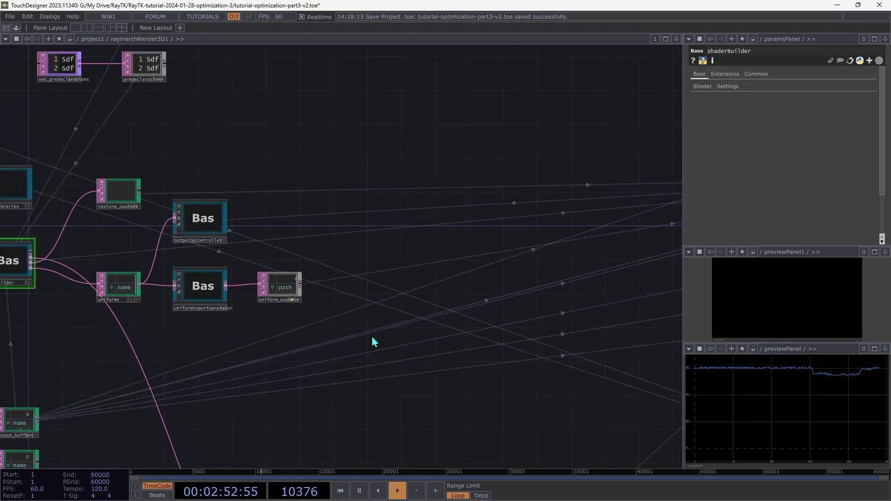
{"action": "scroll", "coordinate": [235, 264], "scroll_direction": "up", "scroll_amount": 3}
{"action": "left_click_drag", "start_coordinate": [235, 264], "coordinate": [177, 290]}
{"action": "scroll", "coordinate": [374, 254], "scroll_direction": "up", "scroll_amount": 5}
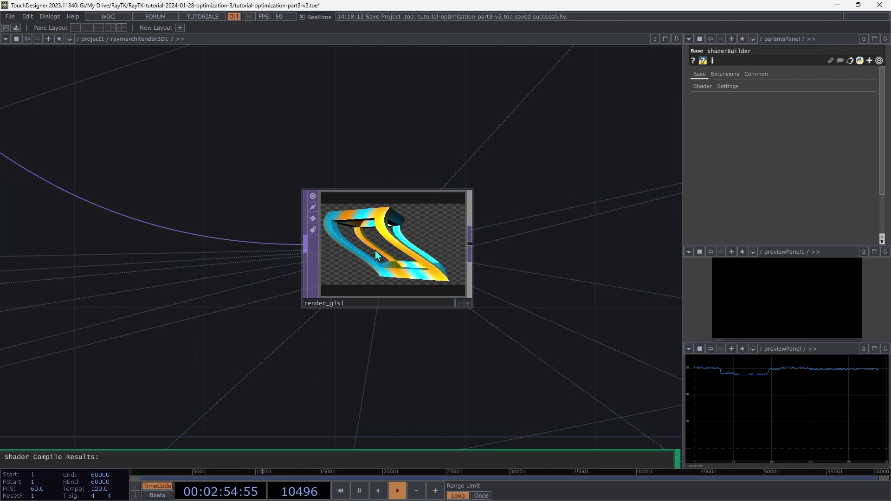
{"action": "key", "text": "u"}
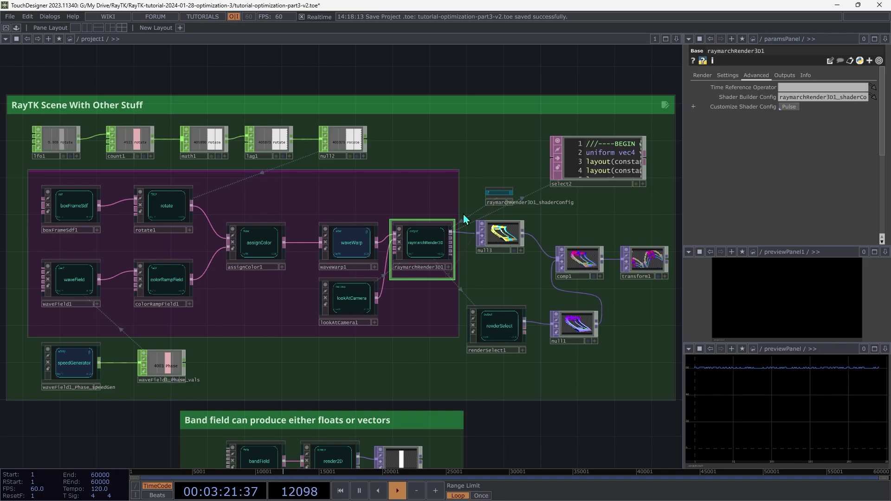
Step: View the generated shader code of select2 in a maximized window, read it through to the end, and close the window
{"action": "right_click", "coordinate": [605, 160]}
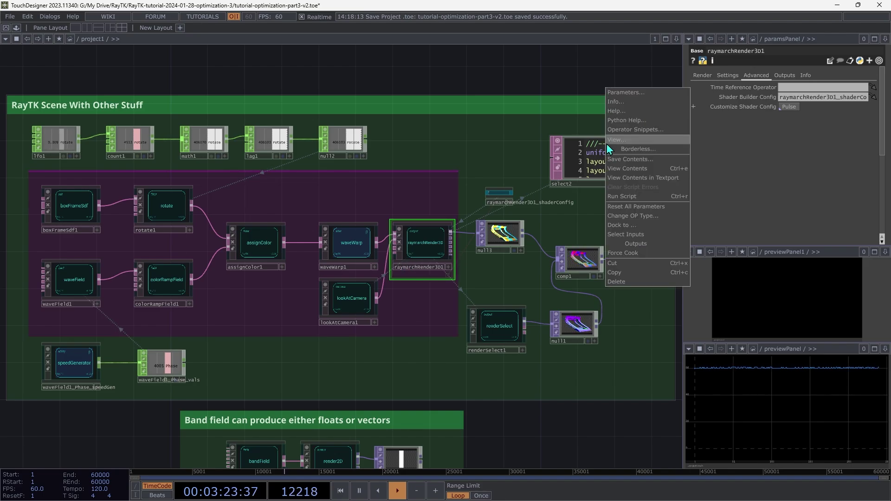
{"action": "left_click", "coordinate": [606, 144]}
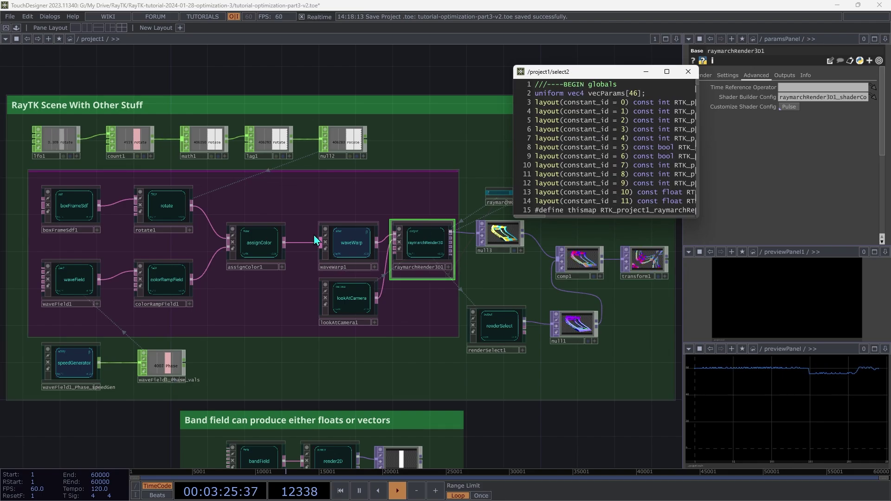
{"action": "double_click", "coordinate": [620, 76]}
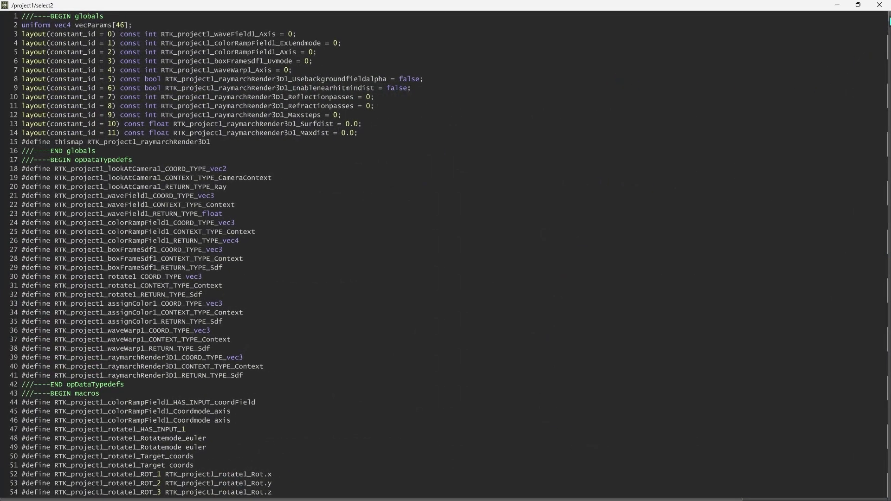
{"action": "scroll", "coordinate": [445, 255], "scroll_direction": "down", "scroll_amount": 20}
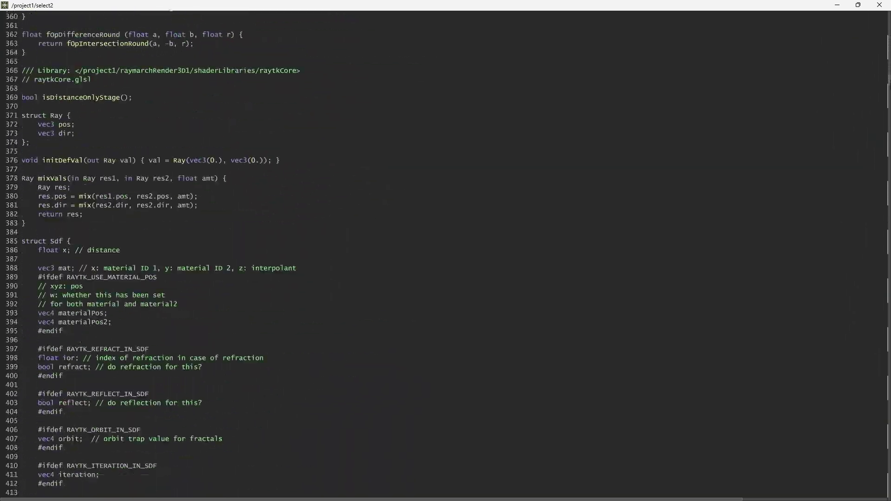
{"action": "scroll", "coordinate": [876, 194], "scroll_direction": "down", "scroll_amount": 20}
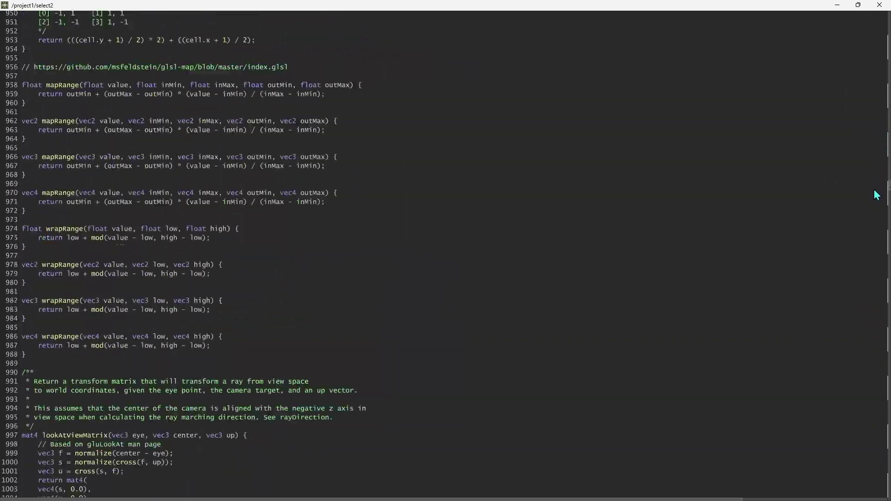
{"action": "scroll", "coordinate": [876, 195], "scroll_direction": "down", "scroll_amount": 20}
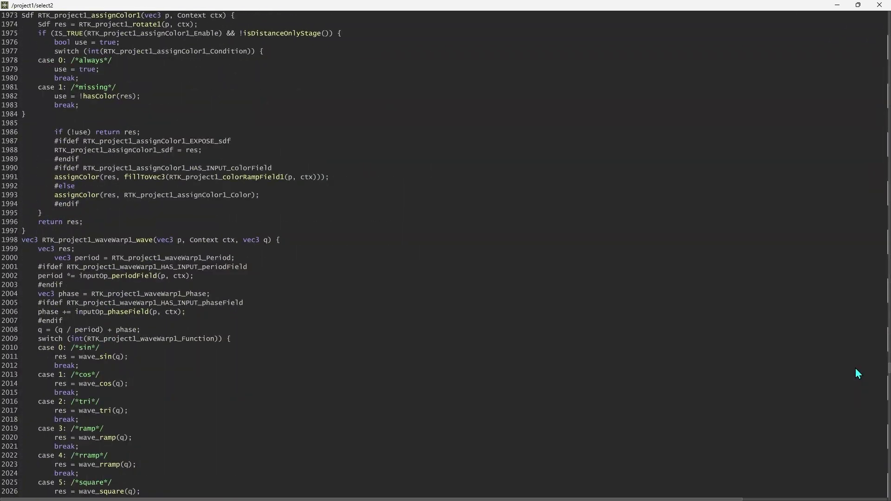
{"action": "scroll", "coordinate": [857, 373], "scroll_direction": "down", "scroll_amount": 20}
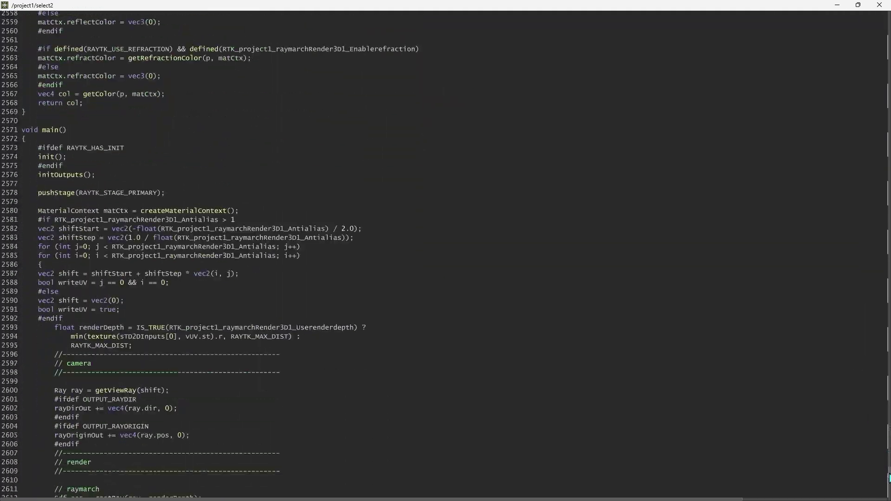
{"action": "scroll", "coordinate": [889, 478], "scroll_direction": "down", "scroll_amount": 20}
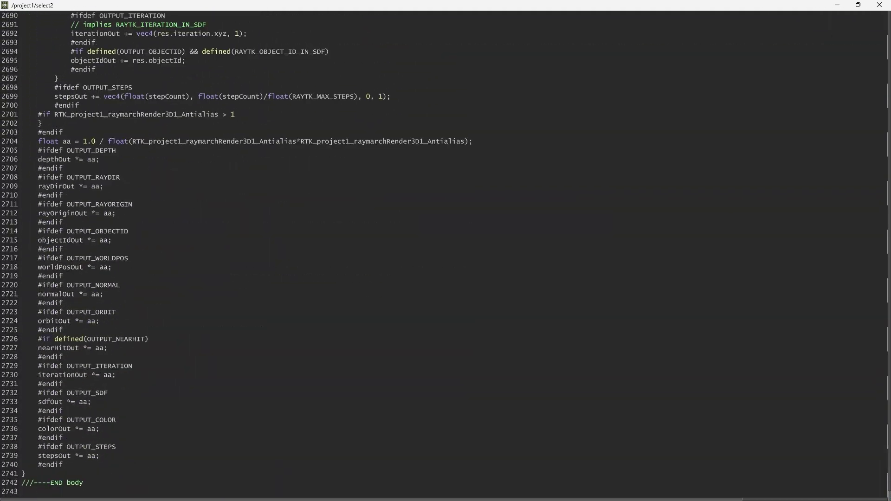
{"action": "left_click", "coordinate": [879, 5]}
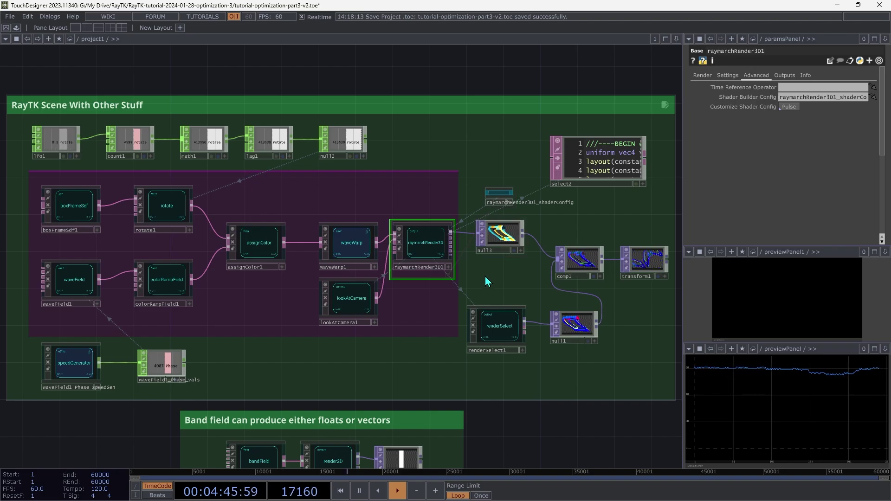
Step: Select select2, disconnect colorRampField1 from assignColor1 to test the effect on the shader code, and undo the disconnection
{"action": "left_click", "coordinate": [583, 163]}
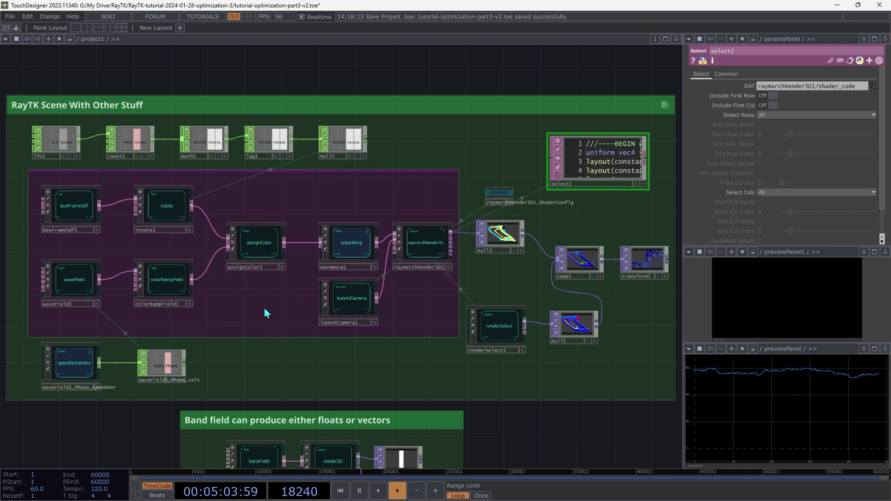
{"action": "right_click", "coordinate": [206, 277]}
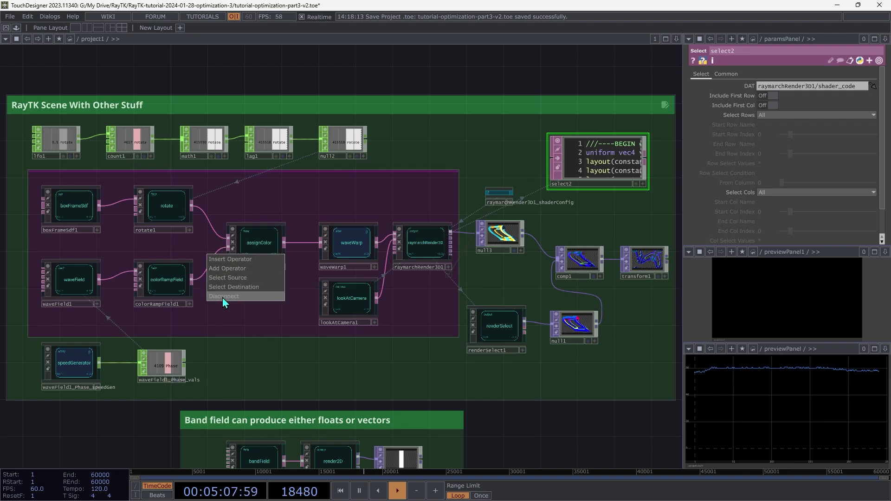
{"action": "left_click", "coordinate": [223, 297]}
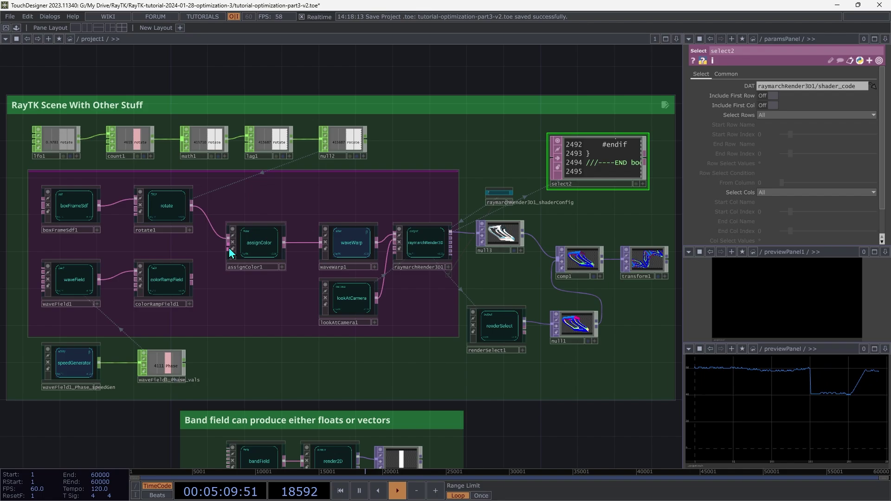
{"action": "key", "text": "ctrl+z"}
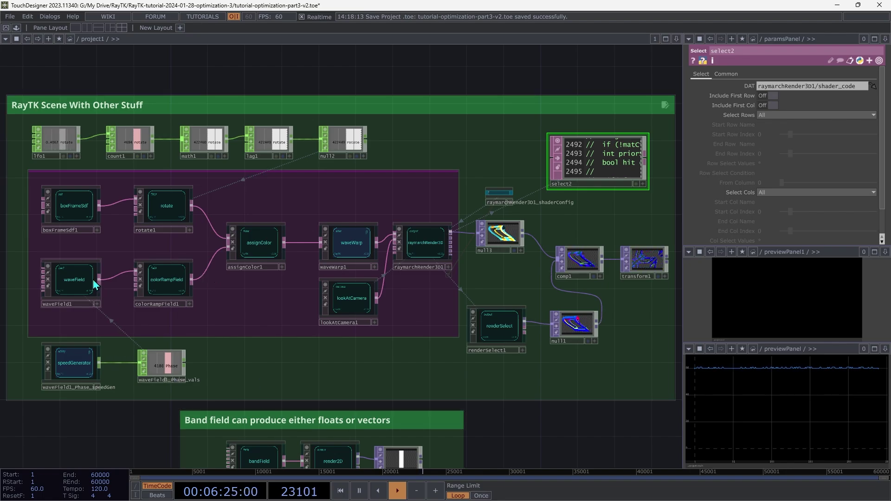
Step: Disconnect waveField1 from colorRampField1 to test the effect on the shader code, and undo the disconnection
{"action": "right_click", "coordinate": [120, 282]}
{"action": "left_click", "coordinate": [136, 308]}
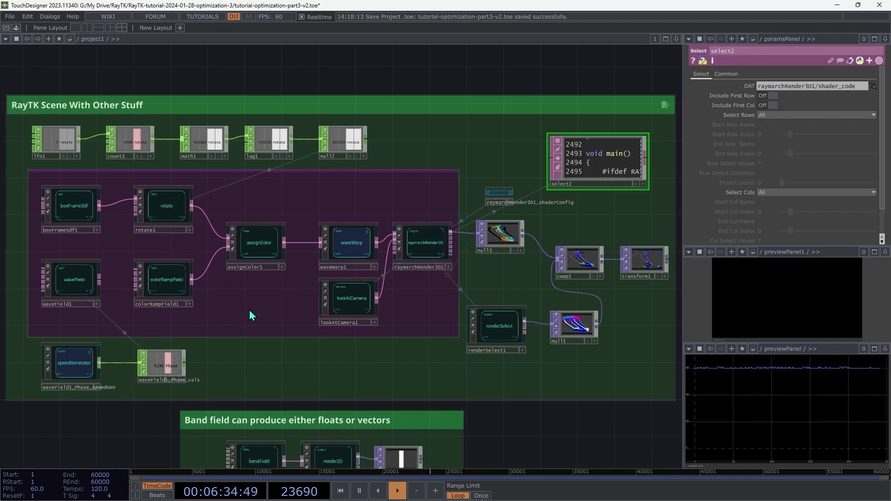
{"action": "key", "text": "ctrl+z"}
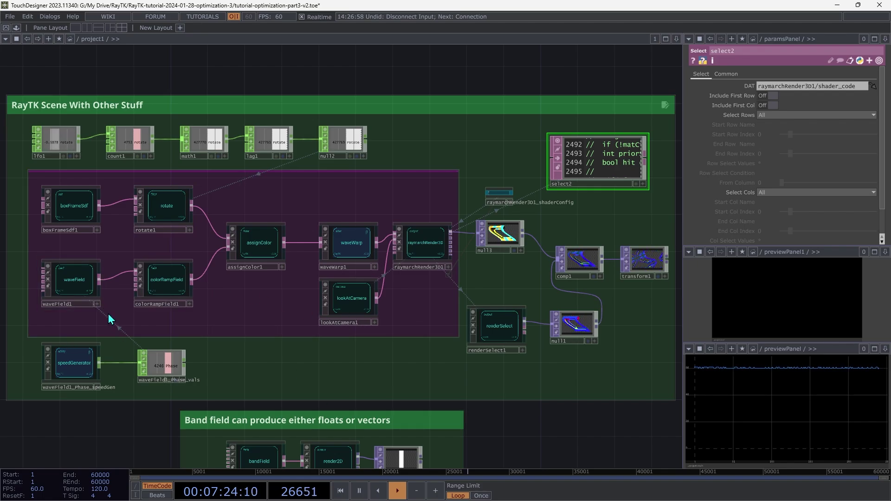
Step: Set the Return Type of bandField1 in the band field example to Vector
{"action": "scroll", "coordinate": [108, 314], "scroll_direction": "down", "scroll_amount": 5}
{"action": "left_click_drag", "start_coordinate": [313, 338], "coordinate": [314, 319]}
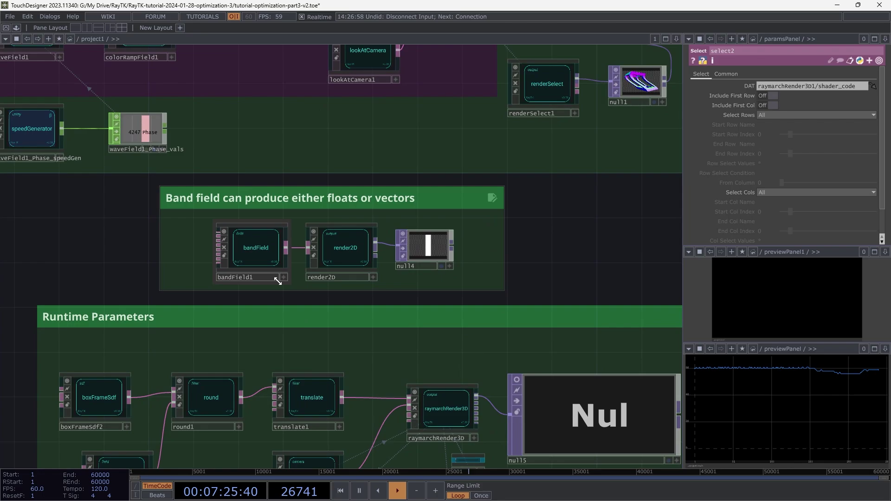
{"action": "left_click", "coordinate": [242, 265]}
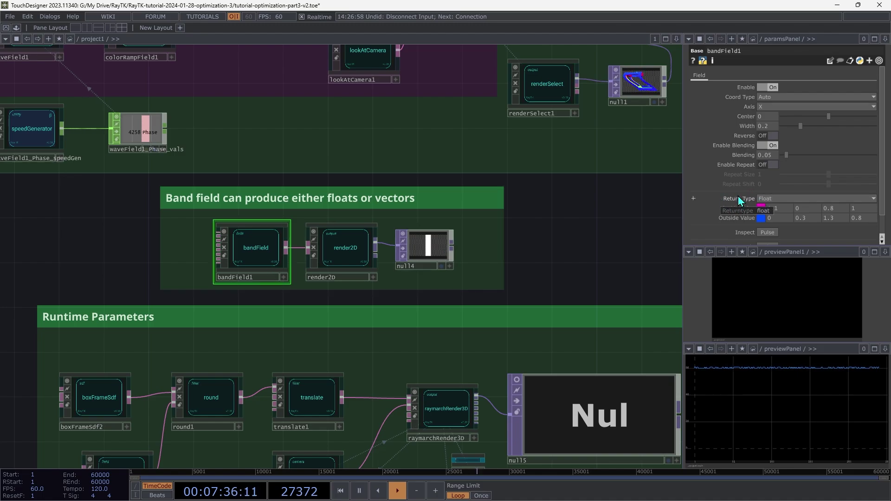
{"action": "left_click", "coordinate": [769, 199]}
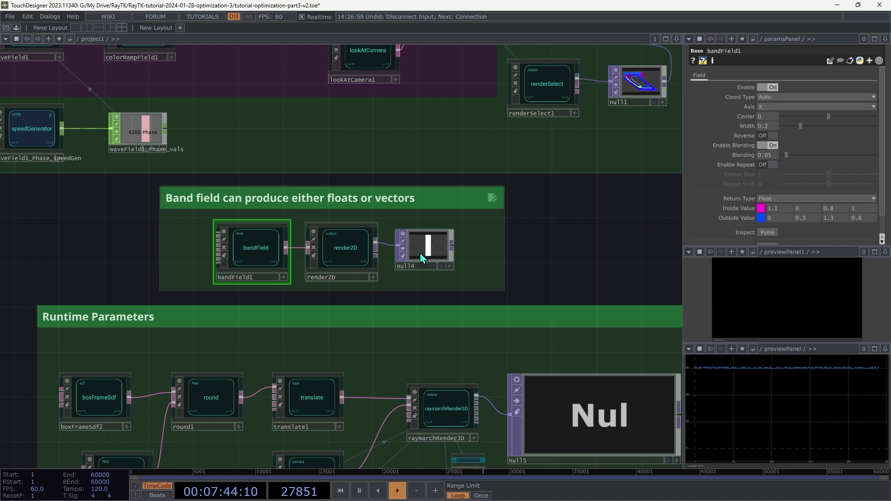
{"action": "left_click", "coordinate": [769, 199]}
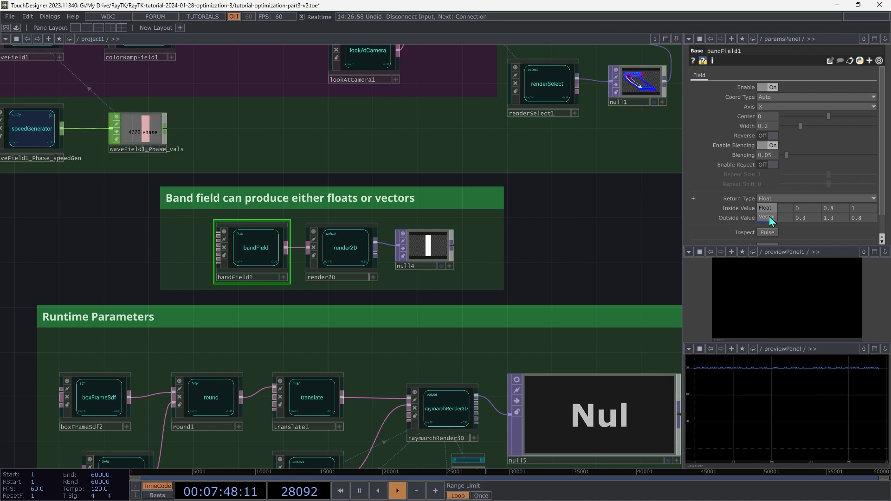
{"action": "left_click", "coordinate": [769, 216]}
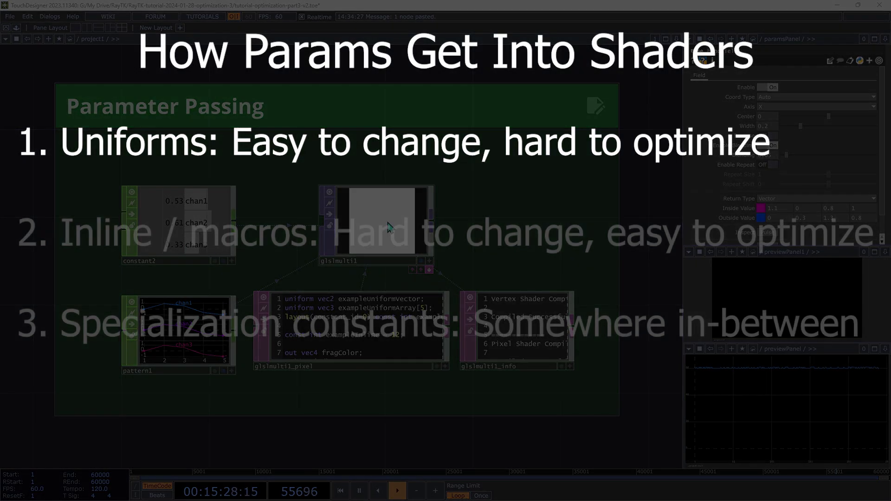
Step: Inspect the exampleConstant specialization constant of glslmulti1, its source channels in constant2, and the expression behind its value
{"action": "left_click", "coordinate": [389, 228]}
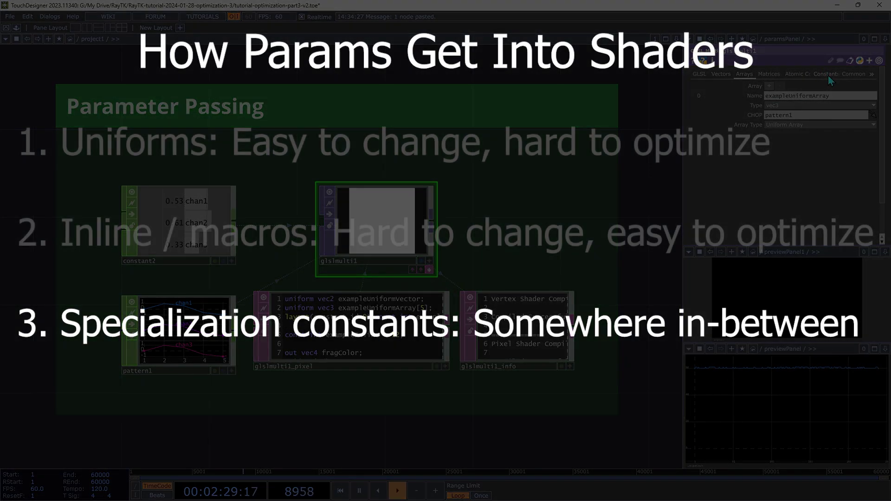
{"action": "left_click", "coordinate": [828, 76]}
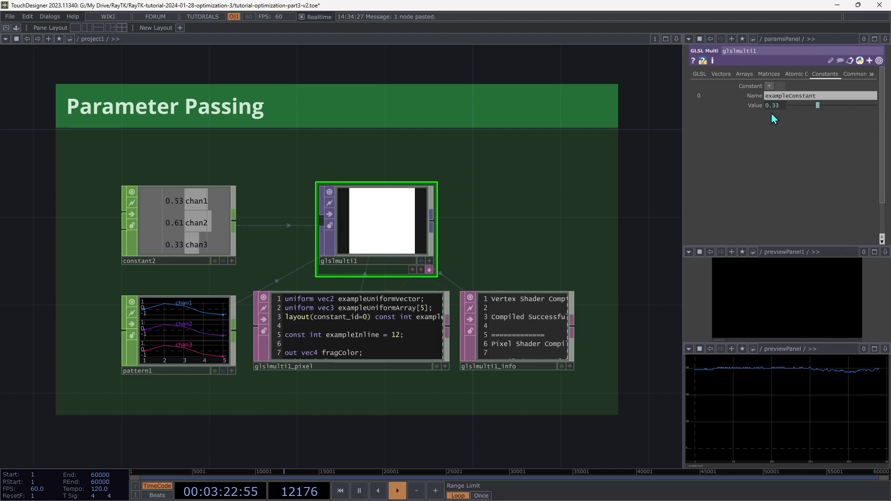
{"action": "left_click", "coordinate": [191, 233]}
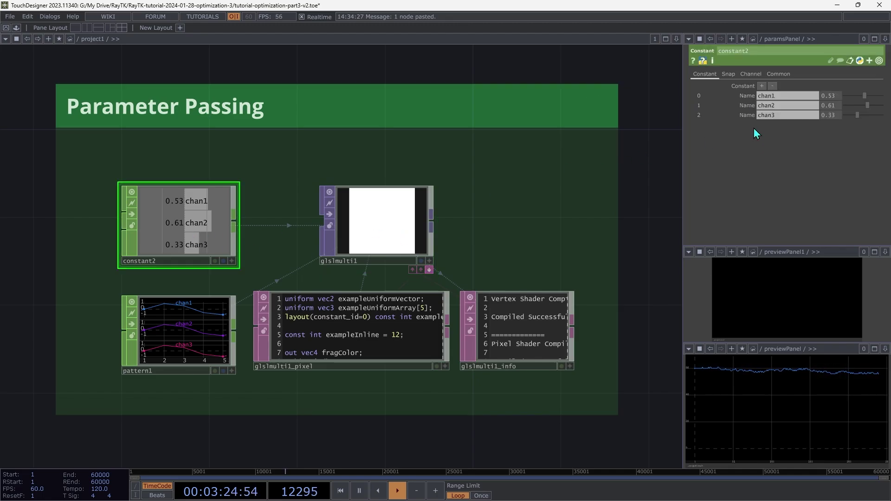
{"action": "left_click", "coordinate": [387, 205]}
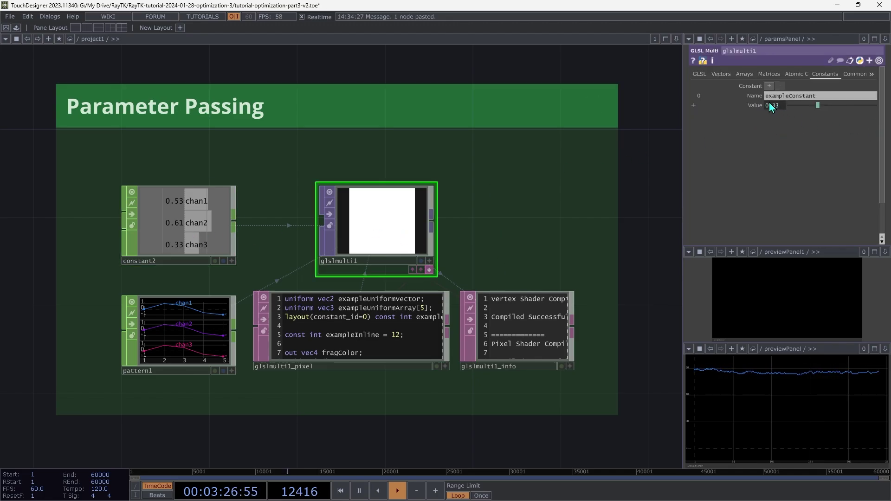
{"action": "left_click", "coordinate": [755, 106]}
{"action": "key", "text": "ctrl+a"}
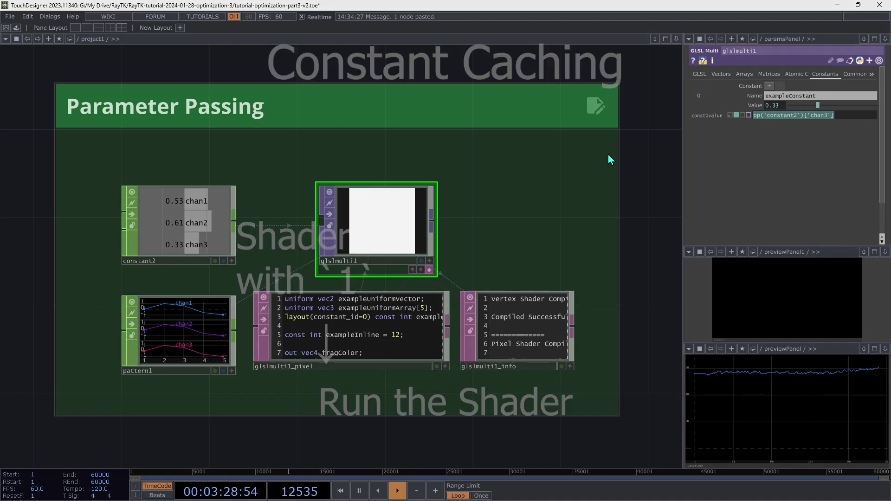
Step: Switch the exampleConstant value of glslmulti1 to 1, 2, 1 and again 2 to demonstrate constant caching
{"action": "type", "text": "1"}
{"action": "key", "text": "Return"}
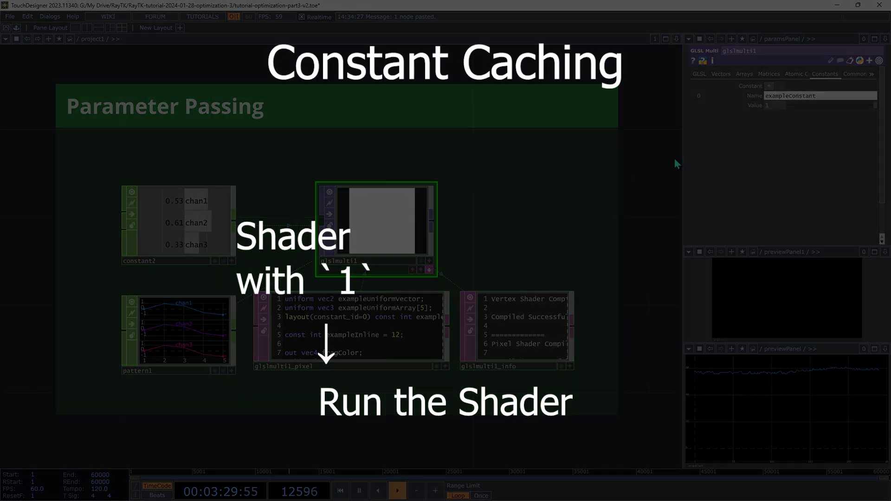
{"action": "left_click", "coordinate": [776, 106]}
{"action": "type", "text": "2"}
{"action": "key", "text": "Return"}
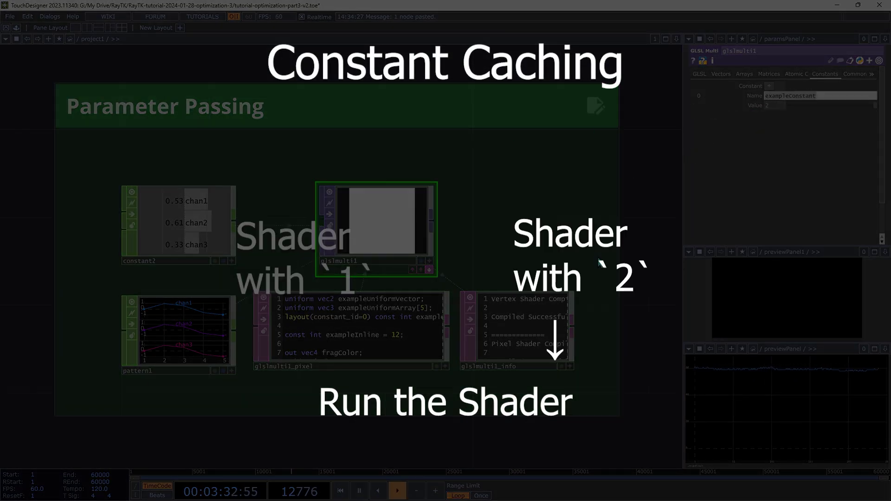
{"action": "left_click", "coordinate": [782, 106]}
{"action": "type", "text": "1"}
{"action": "key", "text": "Return"}
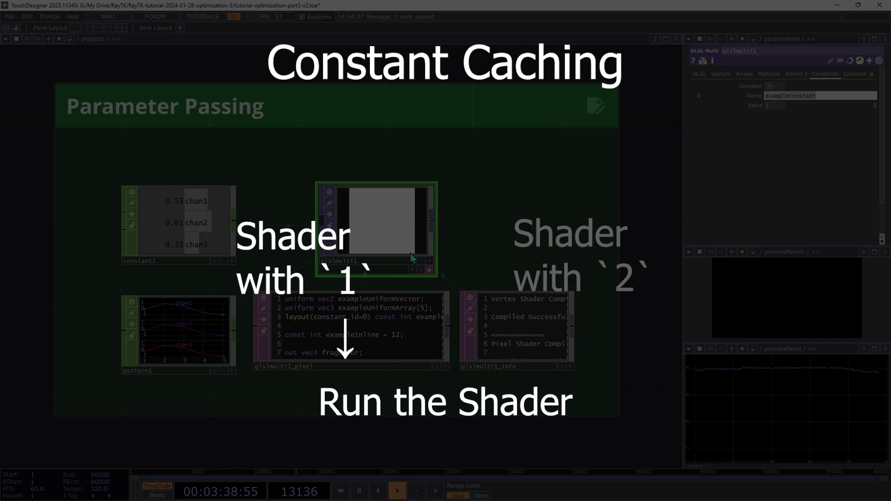
{"action": "left_click", "coordinate": [782, 106]}
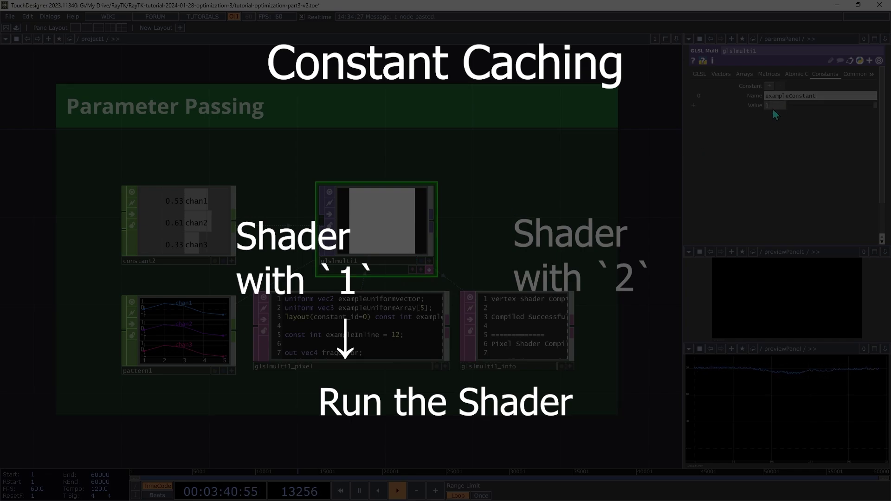
{"action": "type", "text": "2"}
{"action": "key", "text": "Return"}
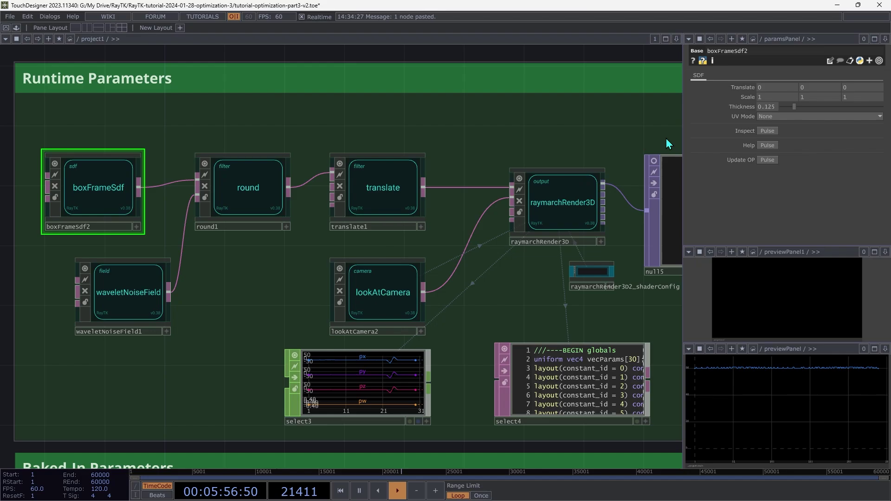
Step: Open the online help page of boxFrameSdf2, examine the Regular and Read-Only Handling of its parameters, and return to the network
{"action": "left_click", "coordinate": [771, 148]}
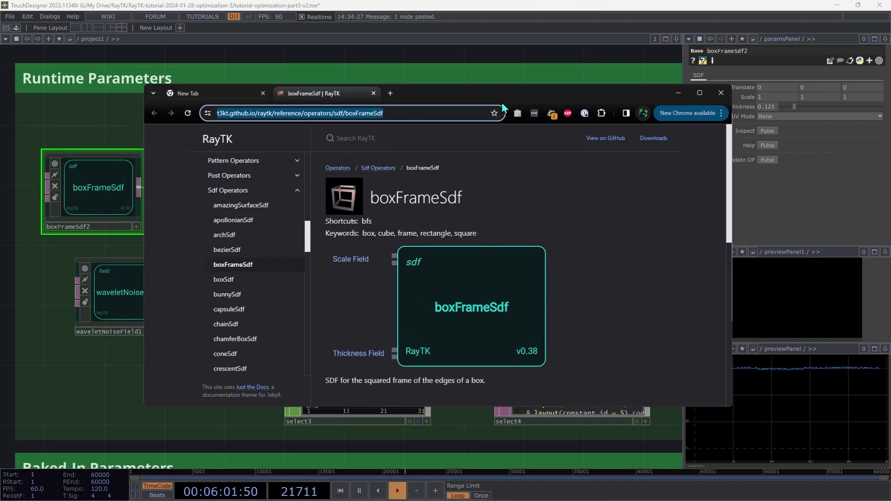
{"action": "double_click", "coordinate": [502, 102]}
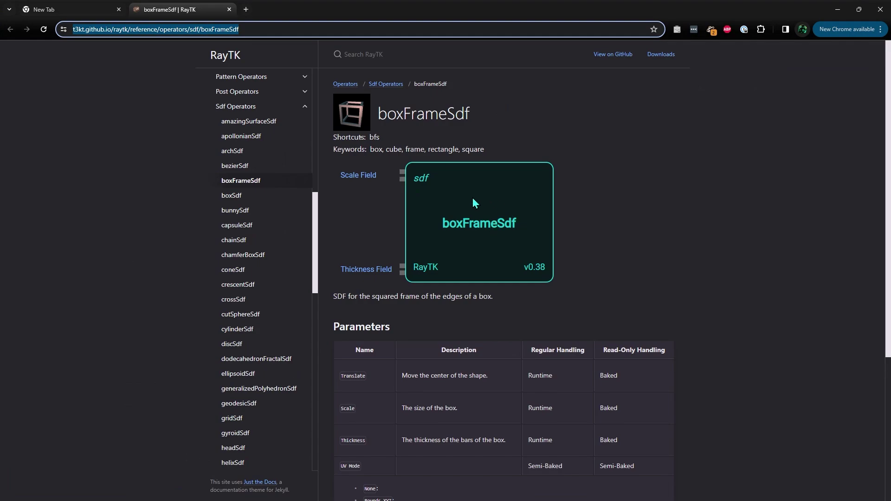
{"action": "scroll", "coordinate": [557, 264], "scroll_direction": "down", "scroll_amount": 1}
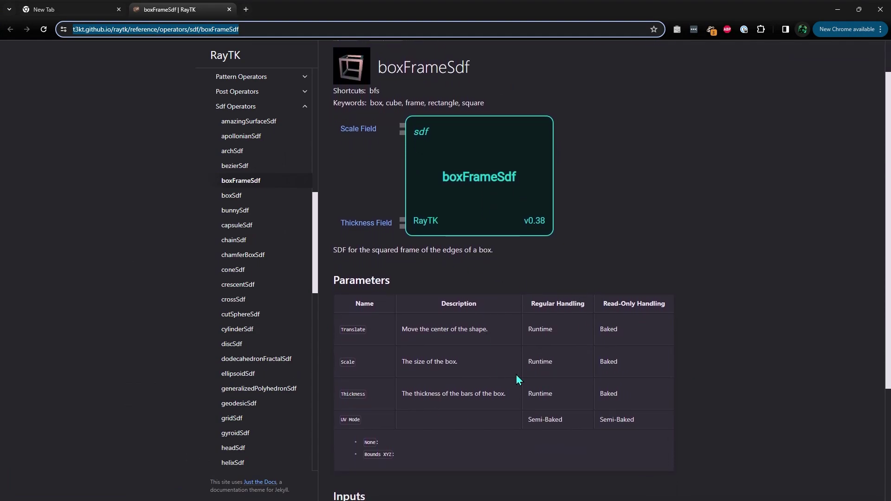
{"action": "scroll", "coordinate": [515, 380], "scroll_direction": "down", "scroll_amount": 1}
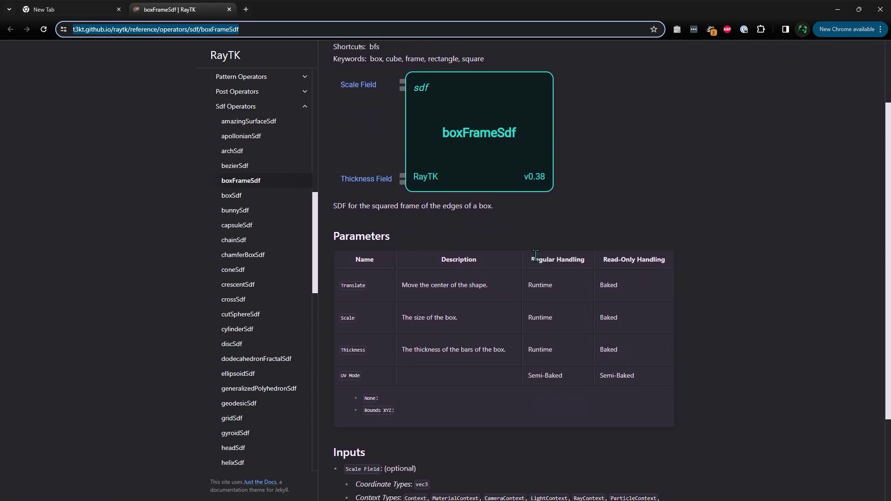
{"action": "left_click_drag", "start_coordinate": [531, 259], "coordinate": [587, 259]}
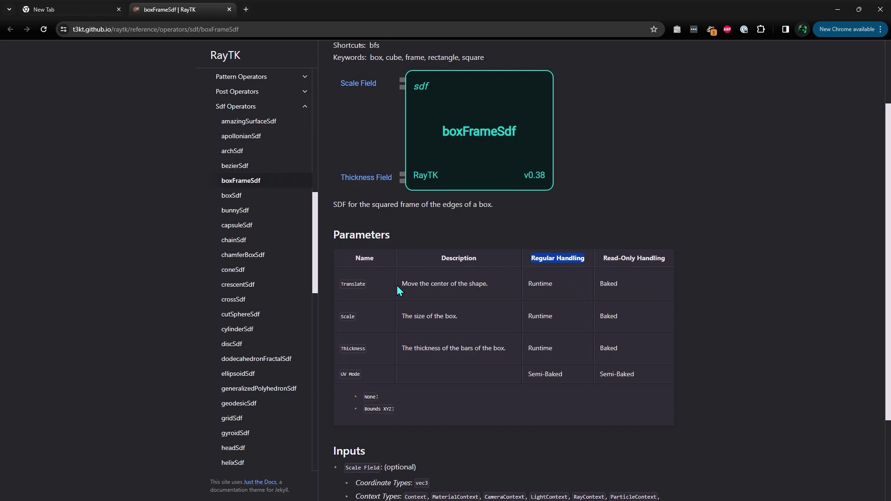
{"action": "left_click_drag", "start_coordinate": [344, 285], "coordinate": [426, 348]}
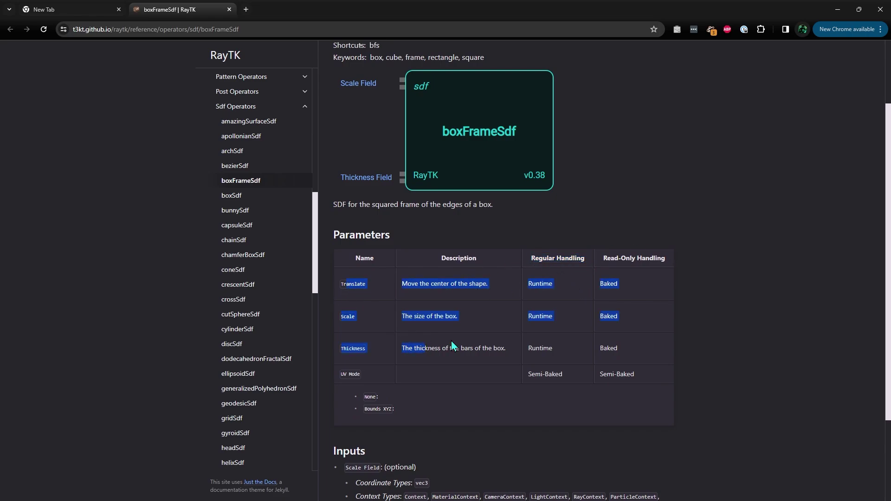
{"action": "left_click", "coordinate": [476, 343]}
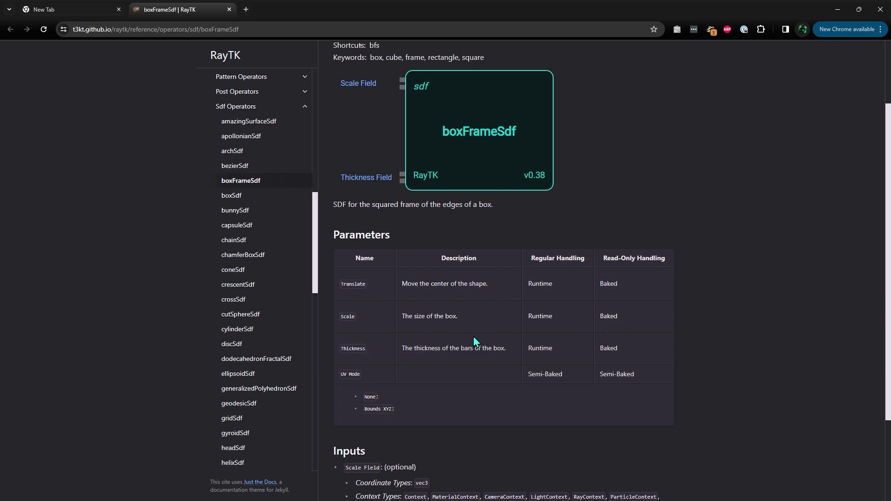
{"action": "left_click_drag", "start_coordinate": [574, 381], "coordinate": [507, 379]}
{"action": "left_click", "coordinate": [837, 9]}
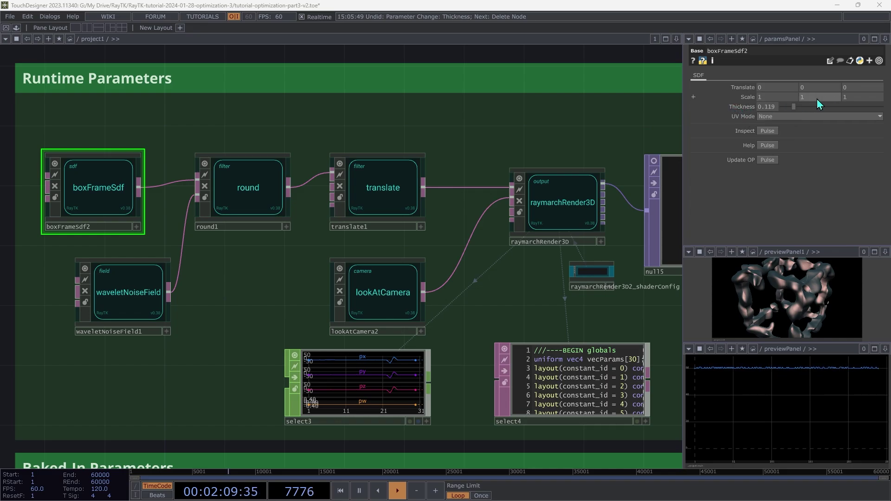
Step: Set the Thickness of boxFrameSdf2 to about 0.128 and the X Translate of waveletNoiseField1 to 2.5
{"action": "left_click_drag", "start_coordinate": [787, 109], "coordinate": [769, 137]}
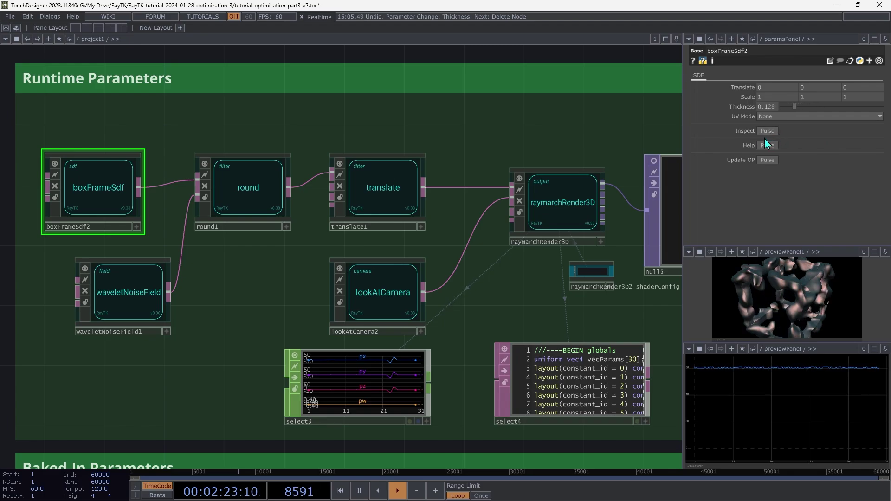
{"action": "left_click", "coordinate": [115, 304]}
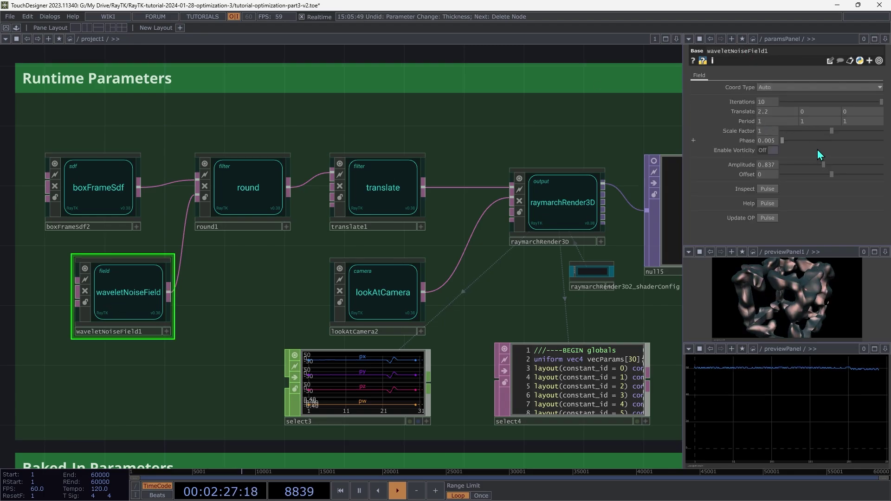
{"action": "mouse_move", "coordinate": [770, 112]}
{"action": "middle_mouse_down"}
{"action": "mouse_move", "coordinate": [772, 98]}
{"action": "mouse_move", "coordinate": [764, 111]}
{"action": "middle_mouse_up"}
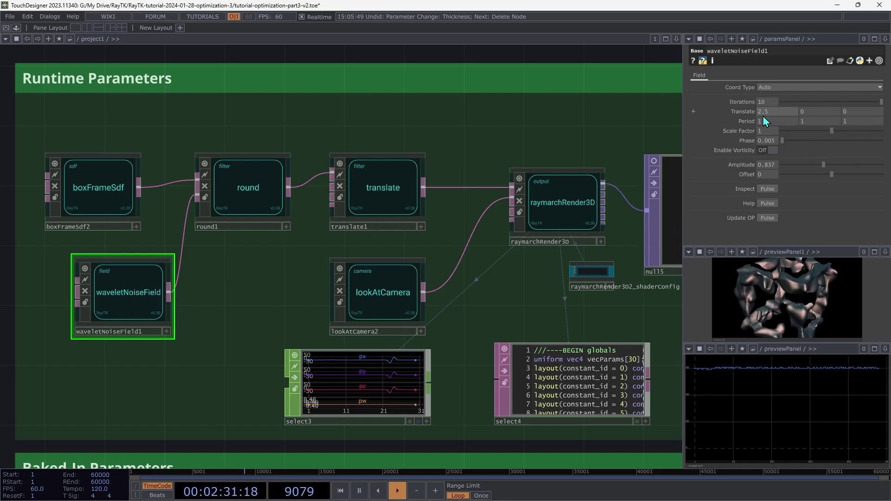
Step: Try a Scale Factor of about 1.132 on waveletNoiseField1 and undo the change
{"action": "mouse_move", "coordinate": [831, 135]}
{"action": "left_mouse_down"}
{"action": "mouse_move", "coordinate": [817, 136]}
{"action": "mouse_move", "coordinate": [838, 134]}
{"action": "left_mouse_up"}
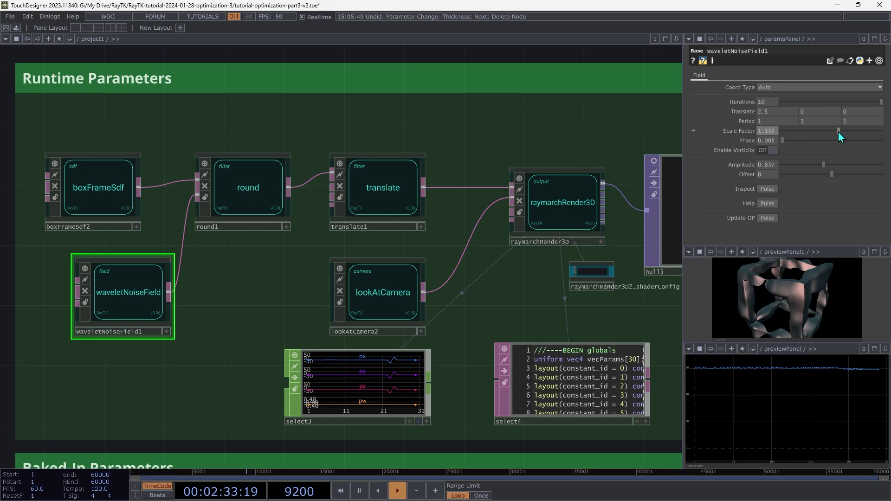
{"action": "key", "text": "ctrl+z"}
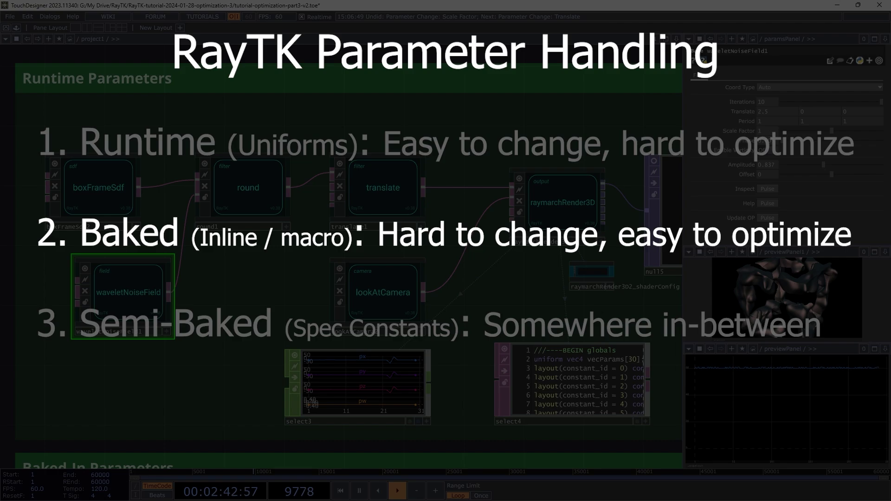
Step: Set the Segments of segmentedLineSdf1 in the Baked-In Parameters example to 4
{"action": "scroll", "coordinate": [91, 400], "scroll_direction": "down", "scroll_amount": 3}
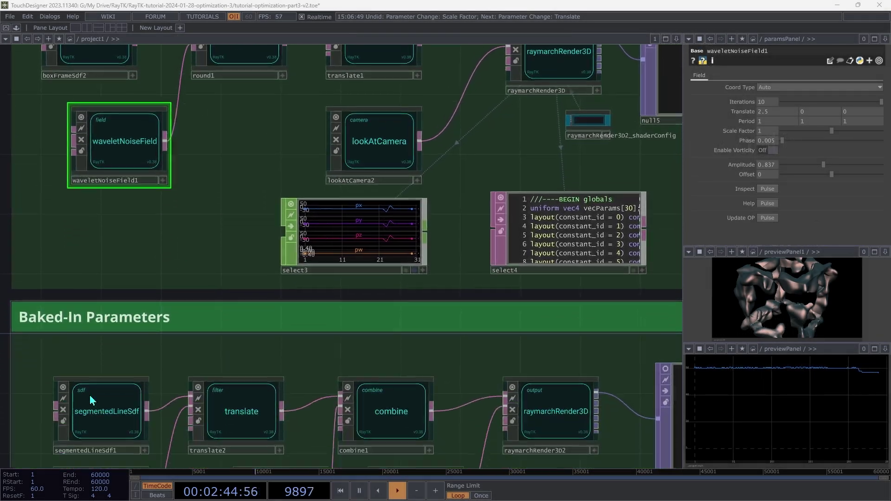
{"action": "scroll", "coordinate": [91, 400], "scroll_direction": "down", "scroll_amount": 4}
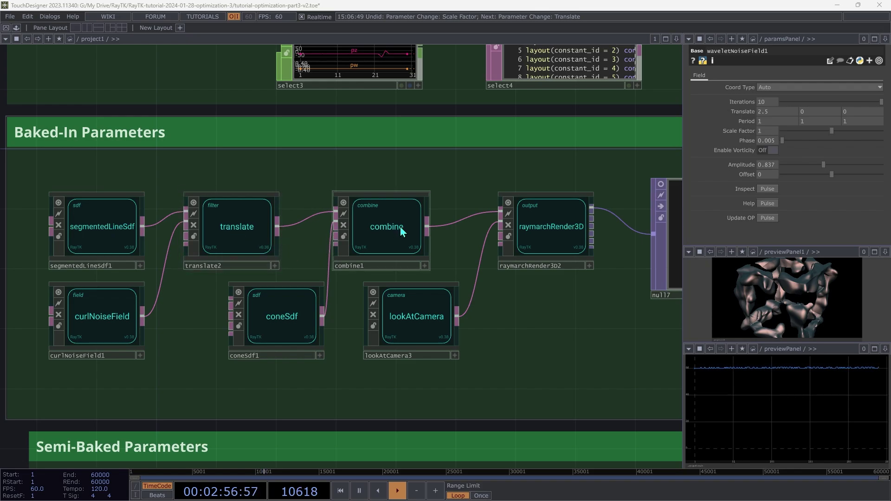
{"action": "left_click", "coordinate": [97, 227]}
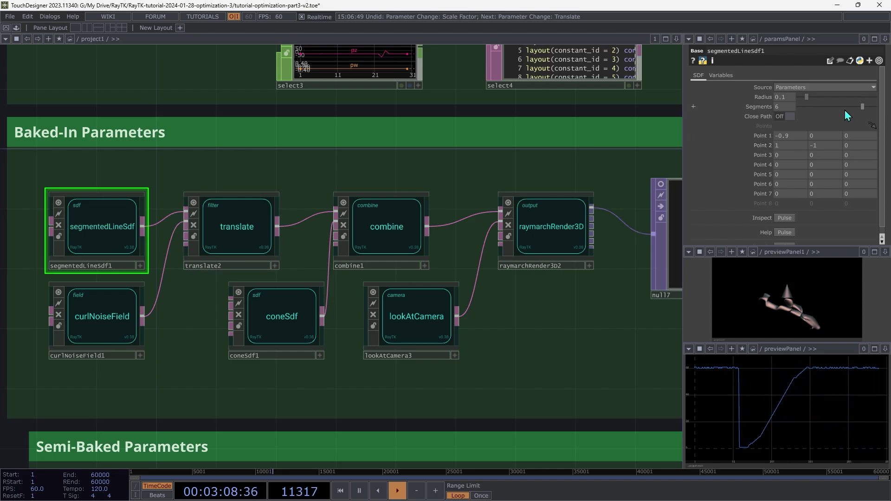
{"action": "left_click_drag", "start_coordinate": [847, 120], "coordinate": [826, 119]}
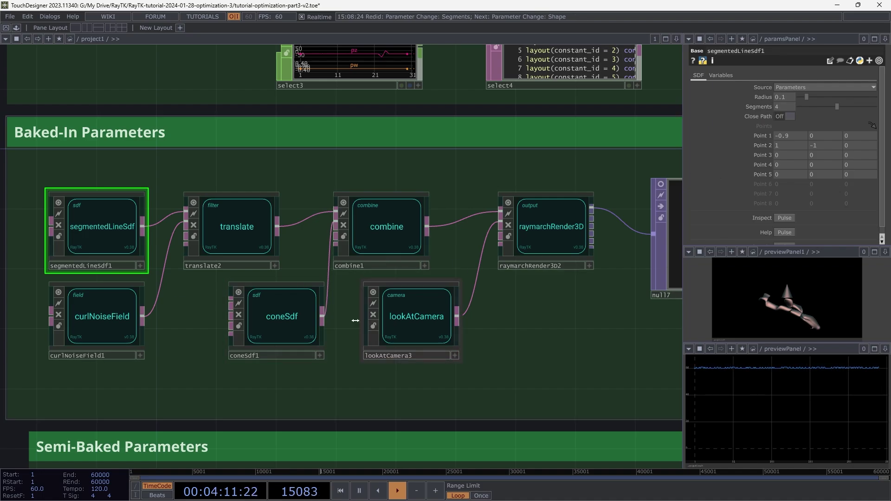
Step: Set the Mode of coneSdf1 in the Baked-In Parameters example to Axis and Height
{"action": "left_click", "coordinate": [288, 320]}
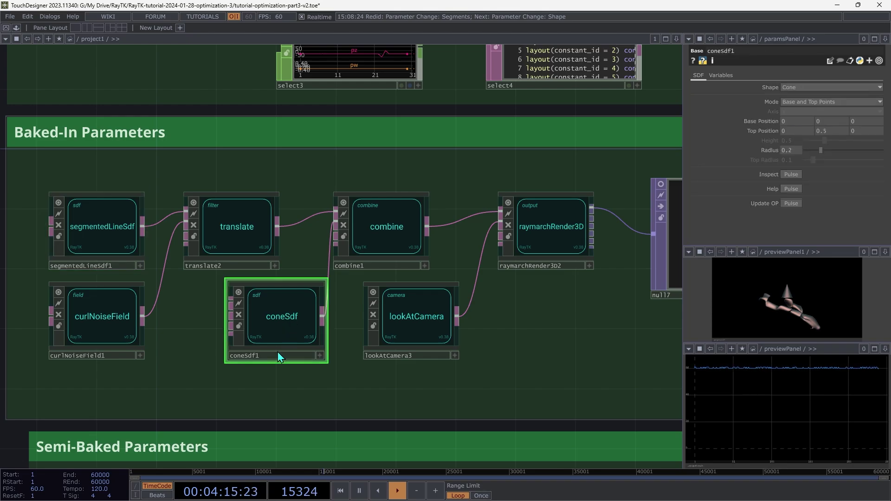
{"action": "left_click", "coordinate": [798, 106]}
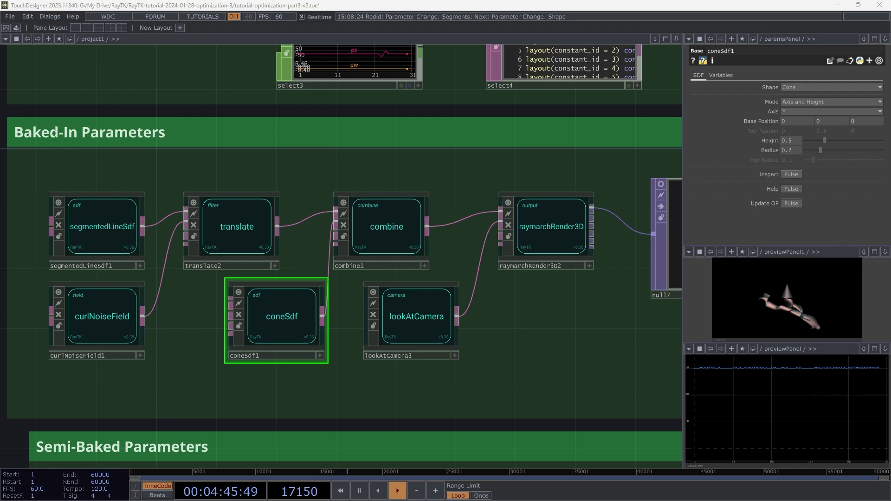
Step: Switch the Axis of revolve1 in the Semi-Baked Parameters example repeatedly between X and Y, ending on Y
{"action": "scroll", "coordinate": [79, 368], "scroll_direction": "down", "scroll_amount": 10}
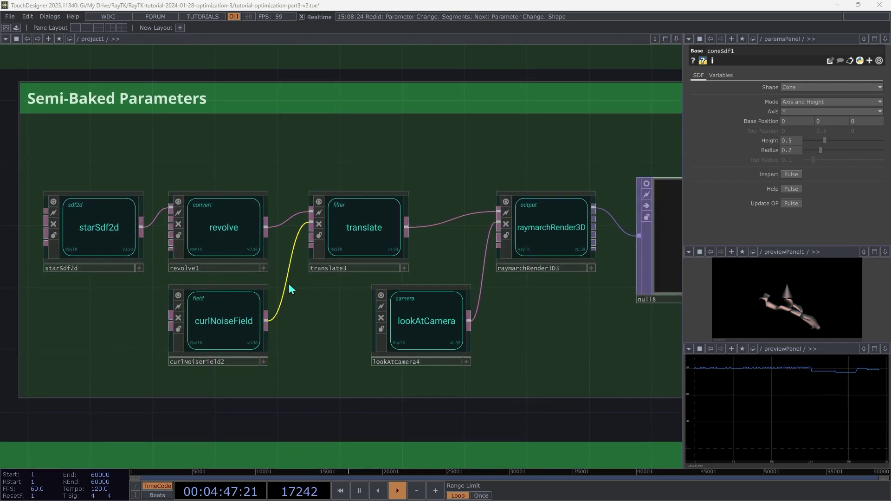
{"action": "left_click", "coordinate": [206, 248]}
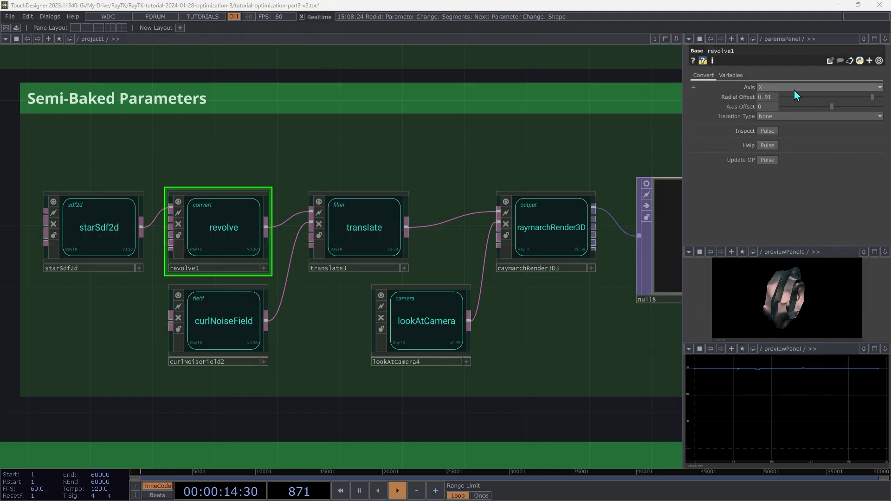
{"action": "left_click", "coordinate": [781, 86]}
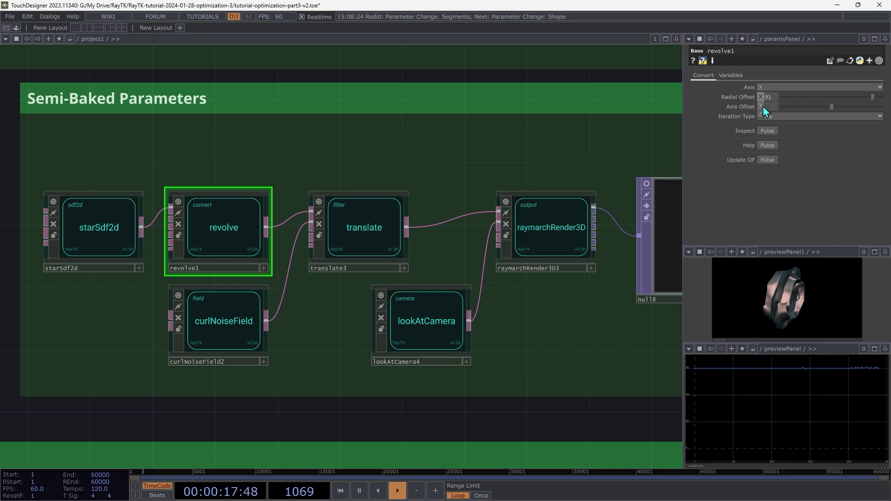
{"action": "left_click", "coordinate": [763, 107]}
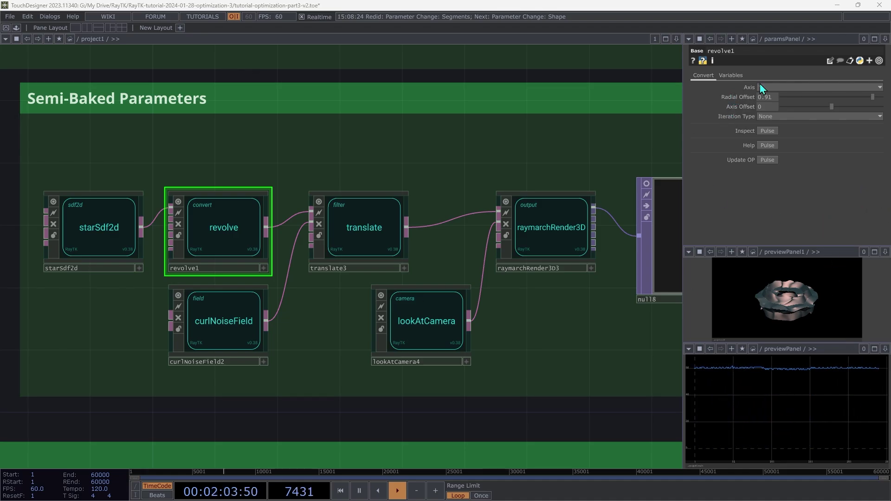
{"action": "left_click", "coordinate": [762, 88]}
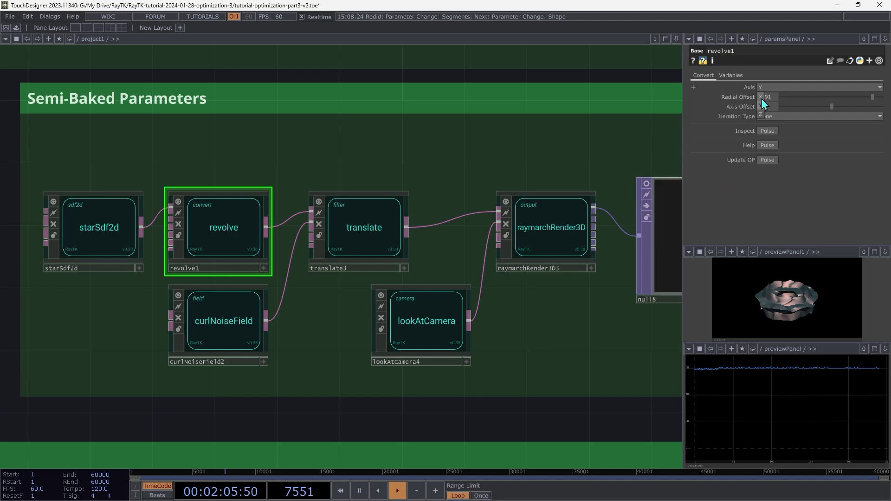
{"action": "left_click", "coordinate": [762, 98]}
{"action": "left_click", "coordinate": [776, 88]}
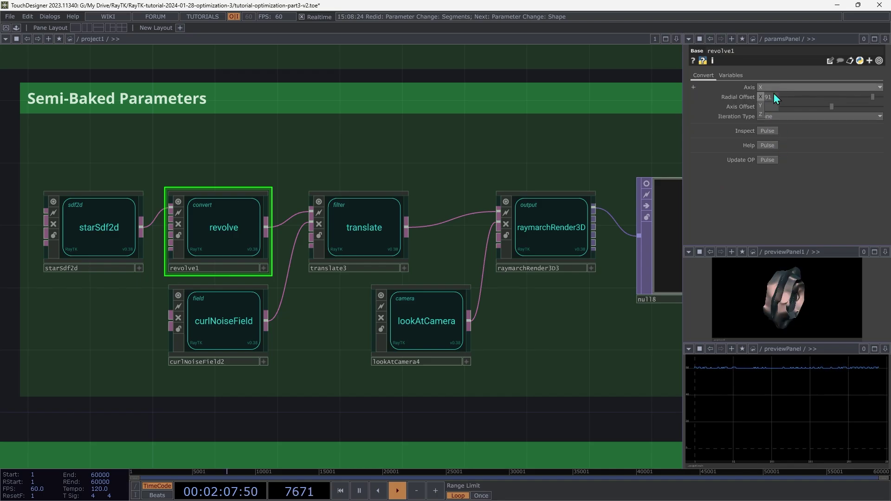
{"action": "left_click", "coordinate": [773, 93]}
{"action": "left_click", "coordinate": [767, 90]}
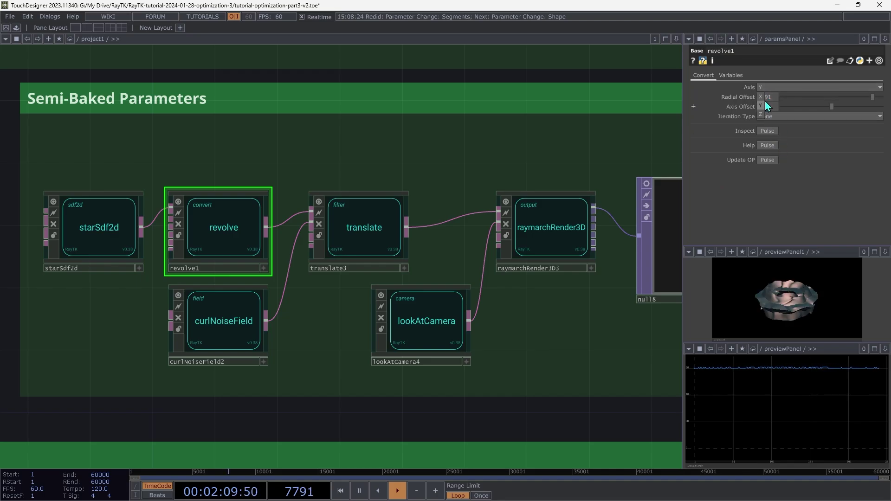
{"action": "left_click", "coordinate": [768, 93]}
{"action": "left_click", "coordinate": [767, 88]}
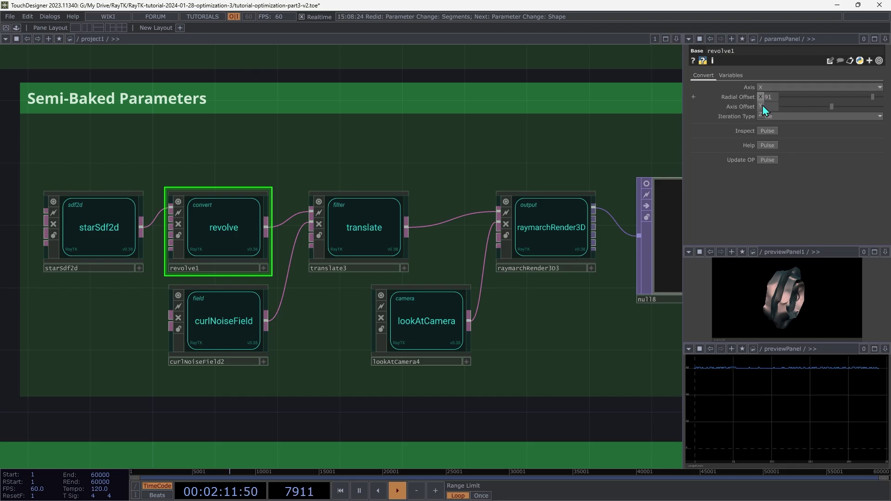
{"action": "left_click", "coordinate": [765, 93]}
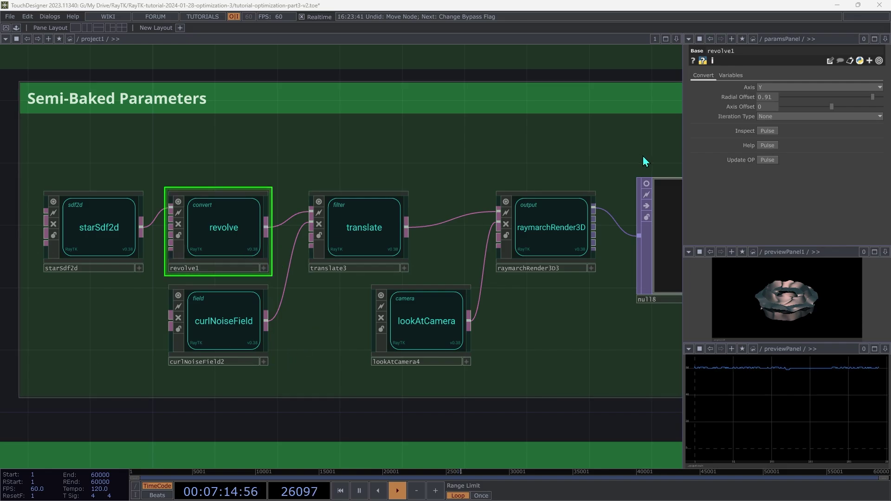
Step: Show the output of the Read-Only Optimization network in the preview and disable cooking on its raymarch render
{"action": "right_click", "coordinate": [746, 106]}
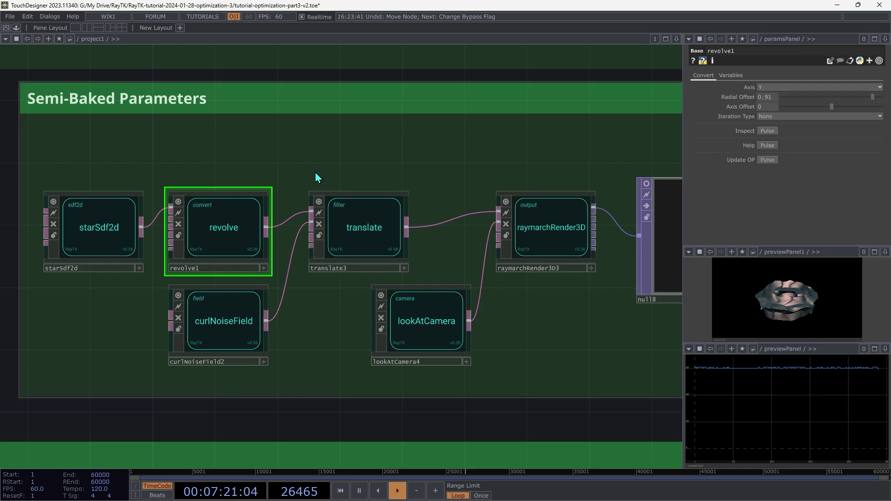
{"action": "scroll", "coordinate": [355, 359], "scroll_direction": "down", "scroll_amount": 1}
{"action": "left_click_drag", "start_coordinate": [355, 358], "coordinate": [297, 79]}
{"action": "scroll", "coordinate": [296, 79], "scroll_direction": "down", "scroll_amount": 5}
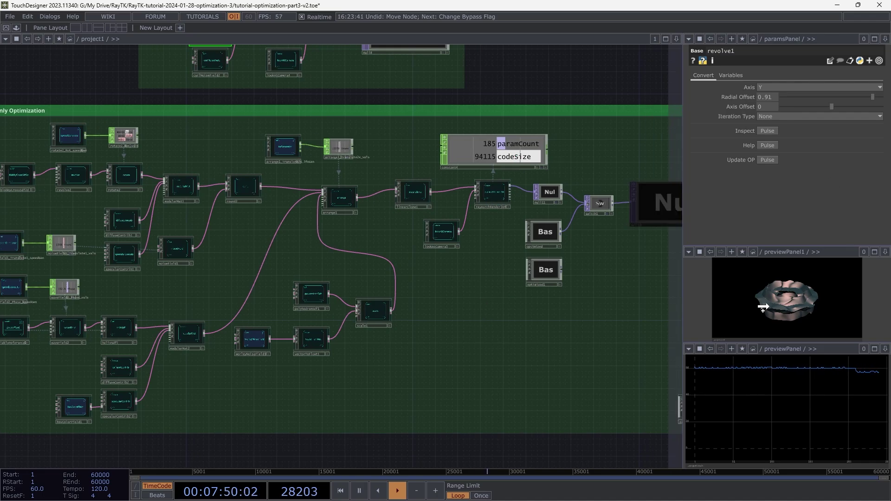
{"action": "left_click_drag", "start_coordinate": [763, 307], "coordinate": [765, 307]}
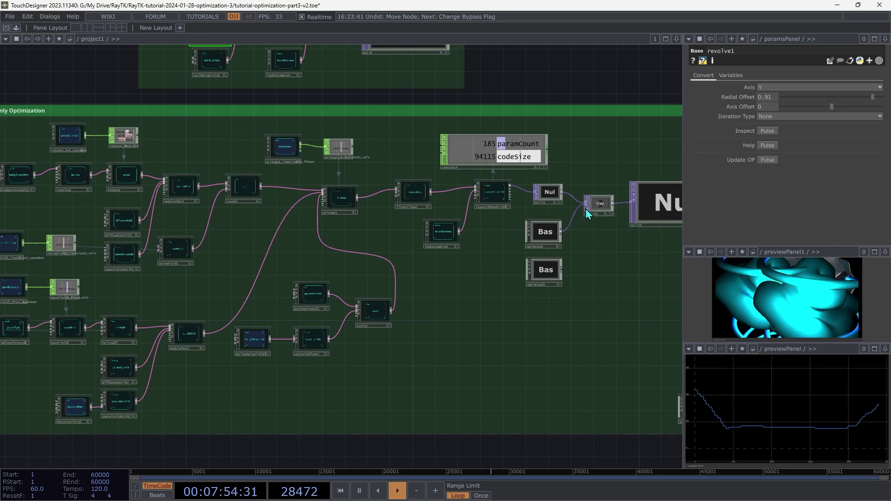
{"action": "left_click", "coordinate": [480, 191]}
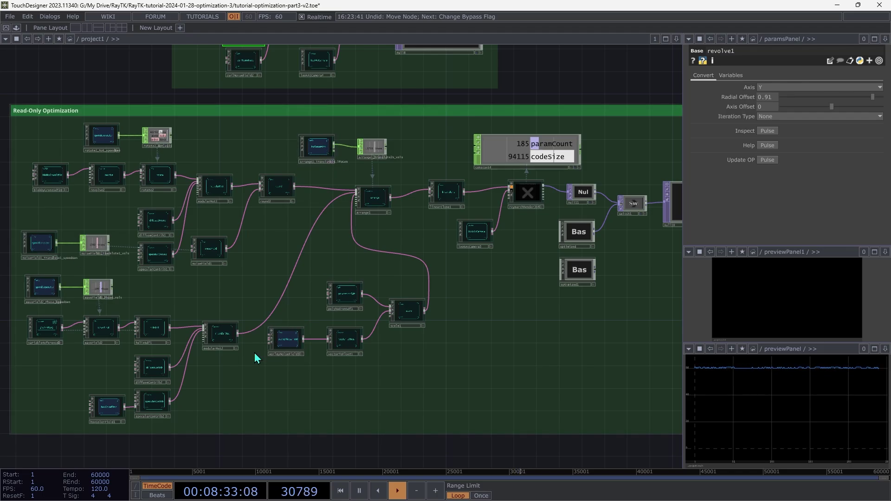
Step: Examine the parameters of waveField2 and rotate2 in the Read-Only Optimization network
{"action": "left_click", "coordinate": [111, 332]}
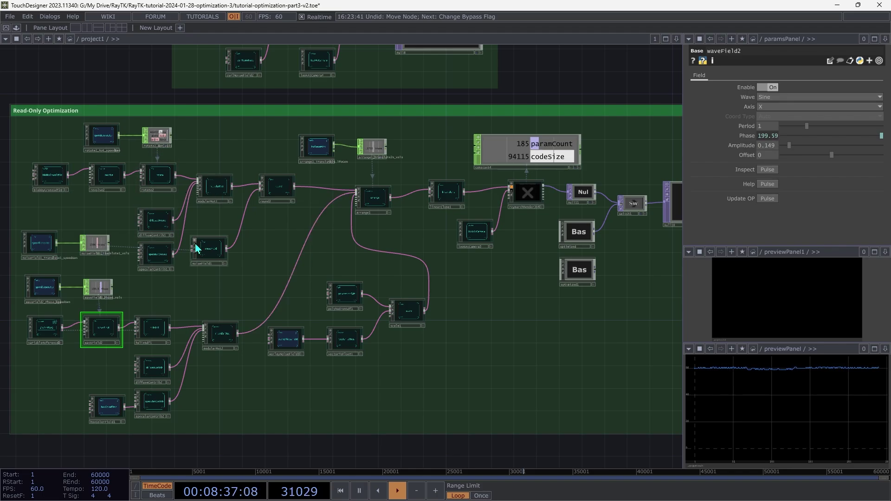
{"action": "left_click", "coordinate": [165, 184]}
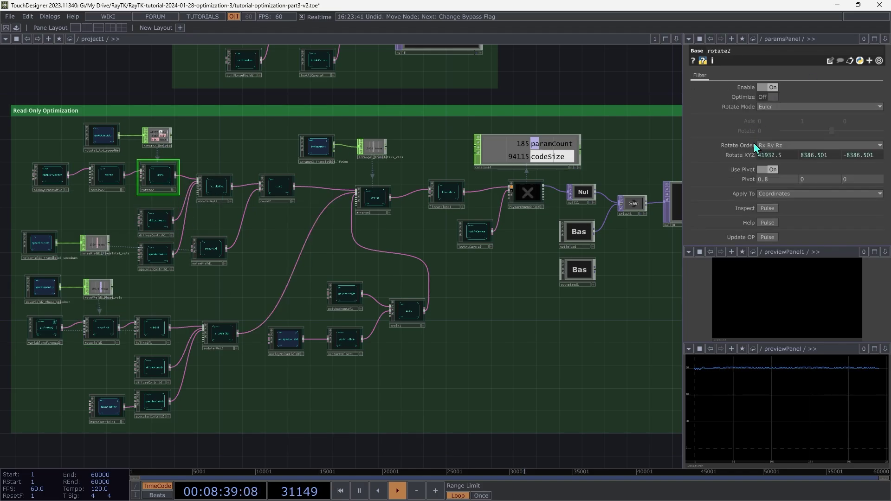
{"action": "left_click", "coordinate": [105, 331]}
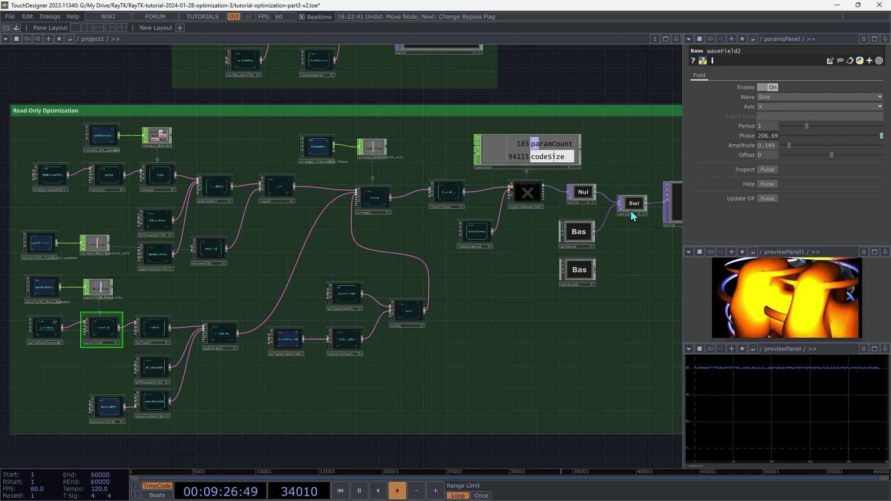
Step: With playback paused, connect the optimized1 base to the switch in place of the other base and open its network
{"action": "key", "text": "space"}
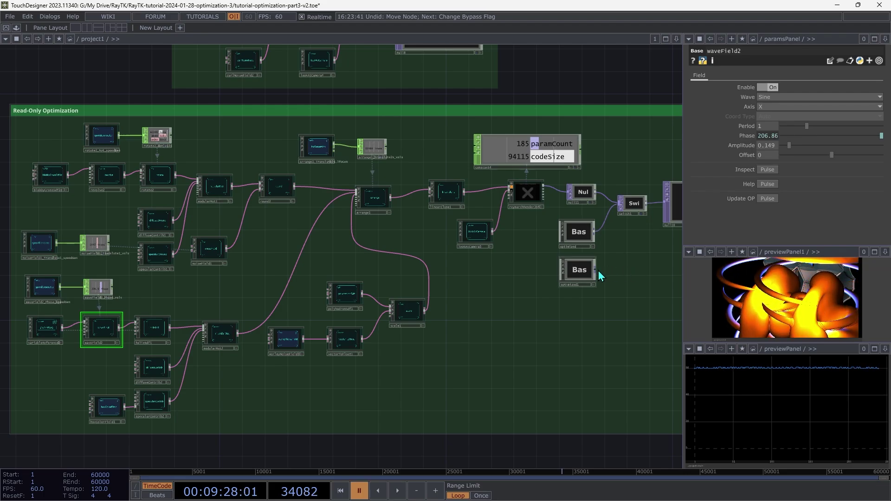
{"action": "left_click_drag", "start_coordinate": [596, 271], "coordinate": [604, 226]}
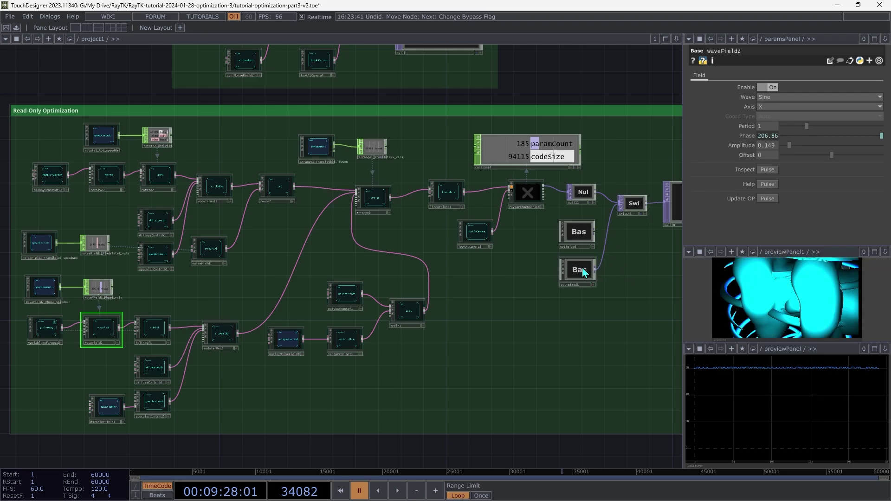
{"action": "left_click", "coordinate": [582, 269]}
{"action": "double_click", "coordinate": [580, 271]}
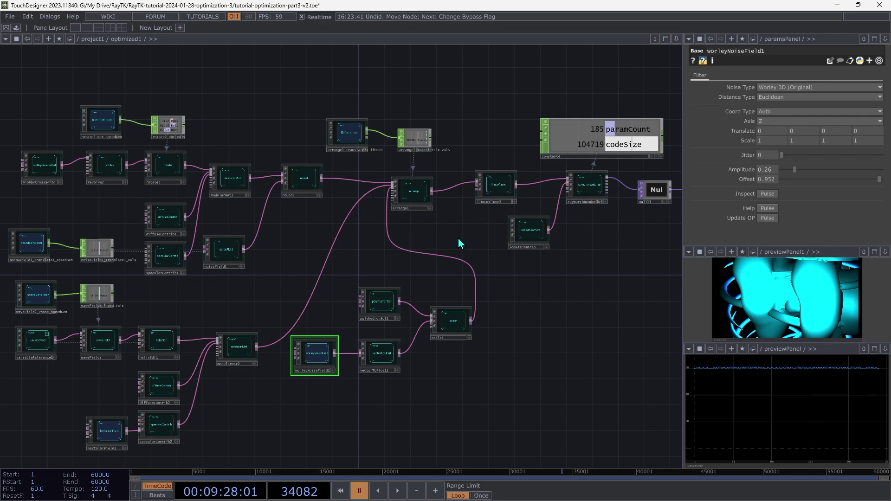
Step: Disable cooking on raymarchRender3D4 inside optimized1 and resume timeline playback
{"action": "left_click", "coordinate": [571, 185]}
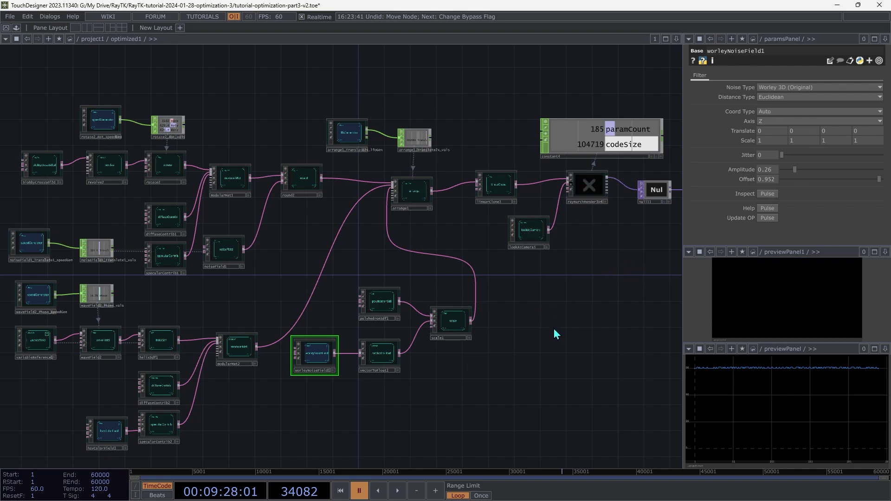
{"action": "key", "text": "space"}
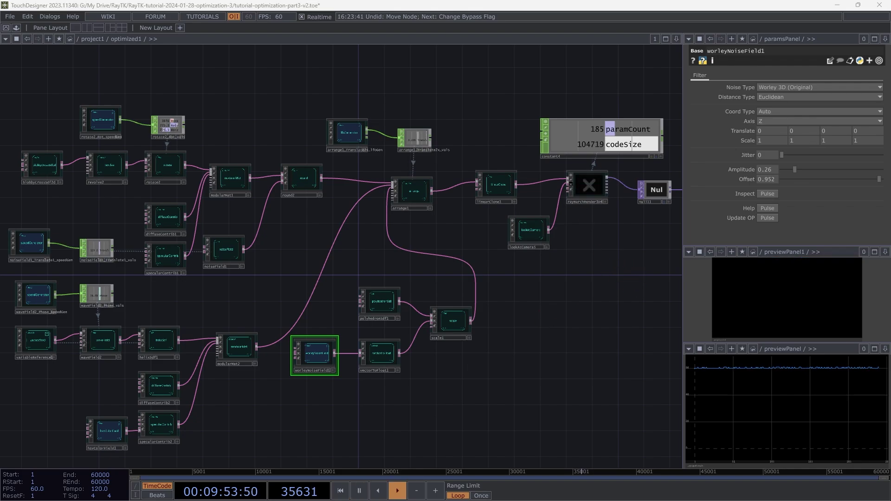
{"action": "scroll", "coordinate": [3, 138], "scroll_direction": "up", "scroll_amount": 5}
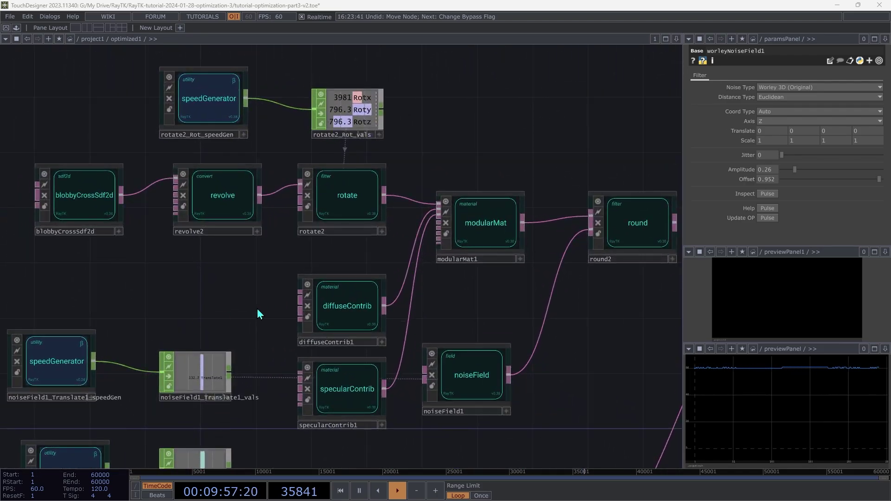
{"action": "left_click", "coordinate": [329, 314]}
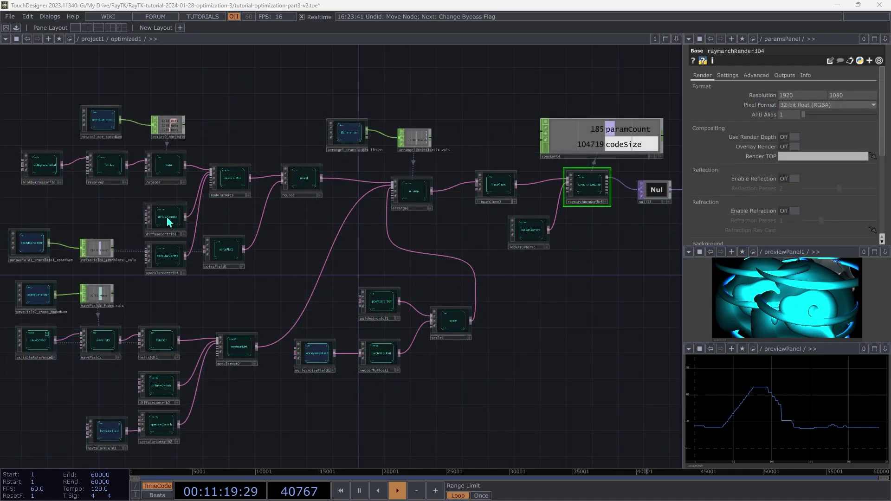
Step: Try Lambert and Burley as the Method of diffuseContrib1 and return it to Oren-Nayar
{"action": "left_click", "coordinate": [168, 222]}
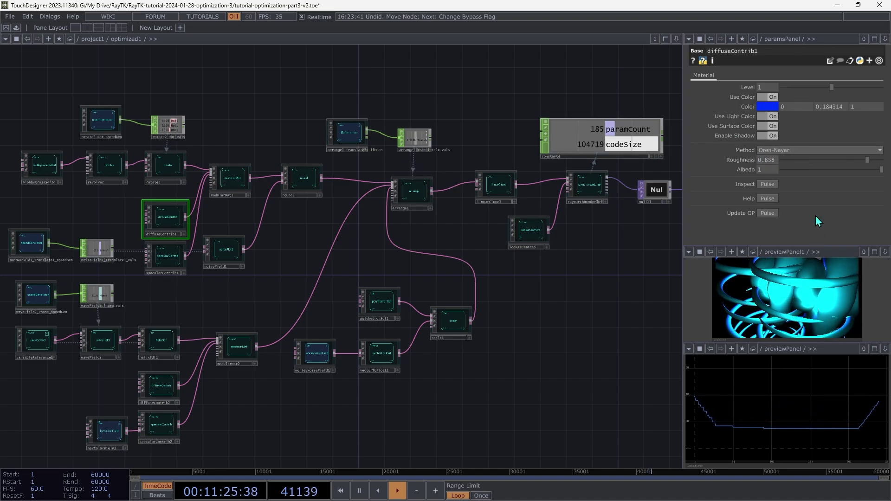
{"action": "left_click", "coordinate": [795, 152]}
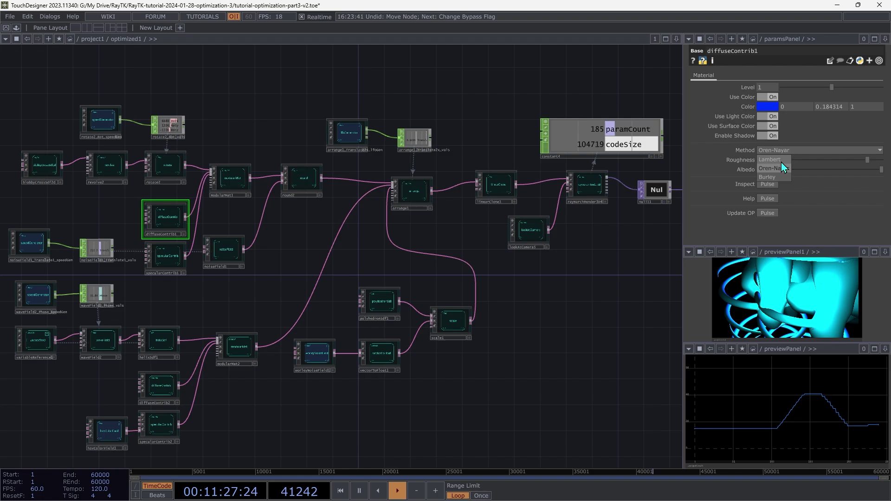
{"action": "left_click", "coordinate": [781, 159]}
{"action": "left_click", "coordinate": [781, 151]}
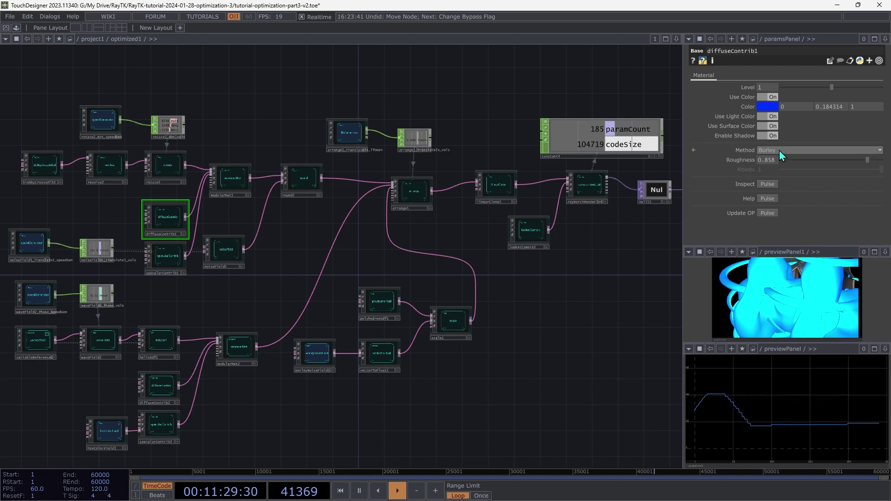
{"action": "left_click", "coordinate": [779, 168]}
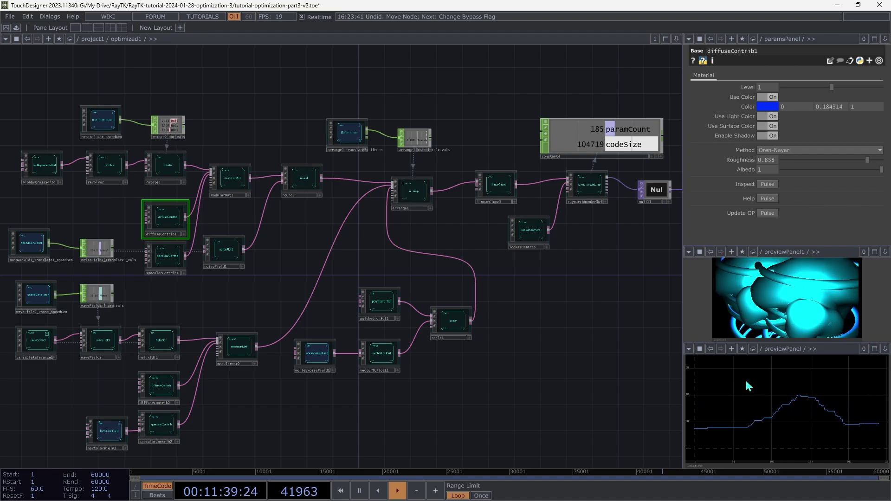
Step: Make the Method parameter of diffuseContrib1 read-only while paused and play the scene briefly to check its frame rate
{"action": "left_click", "coordinate": [397, 493]}
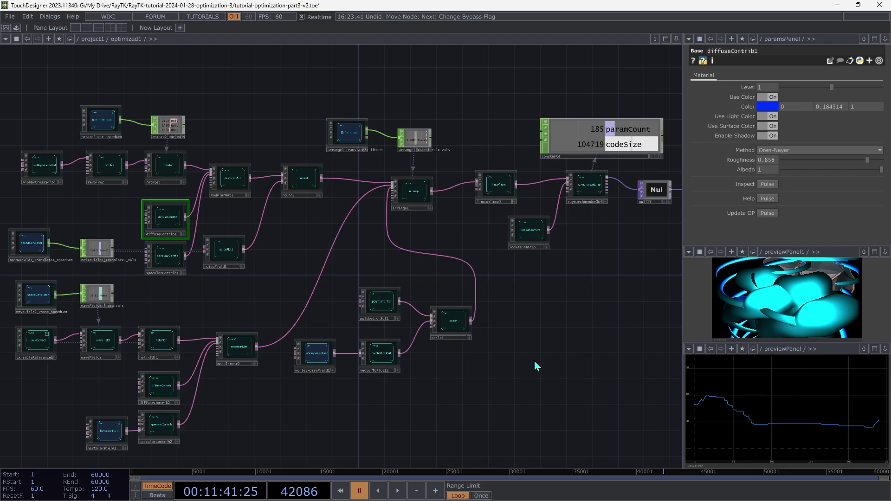
{"action": "left_click", "coordinate": [785, 150]}
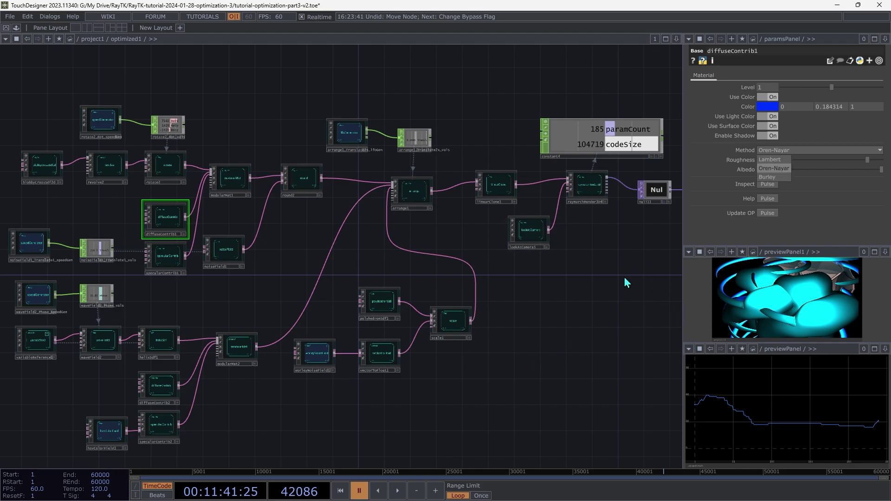
{"action": "left_click", "coordinate": [624, 277]}
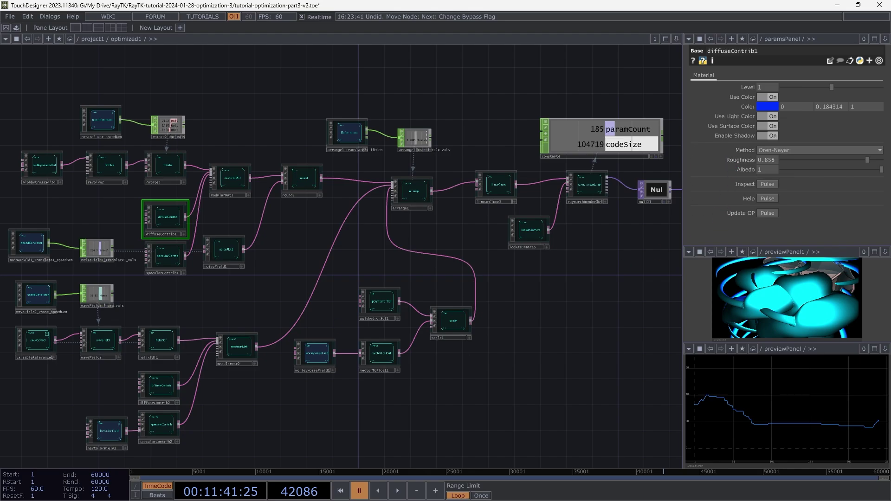
{"action": "right_click", "coordinate": [747, 151]}
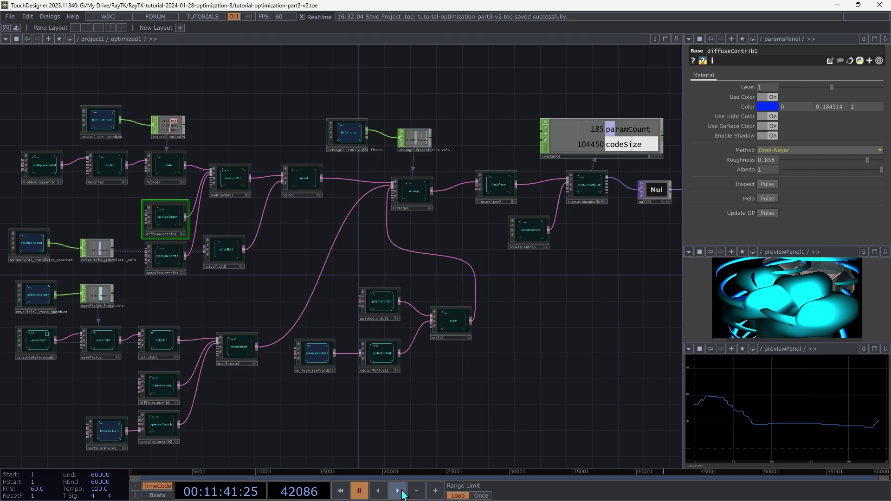
{"action": "left_click", "coordinate": [402, 492]}
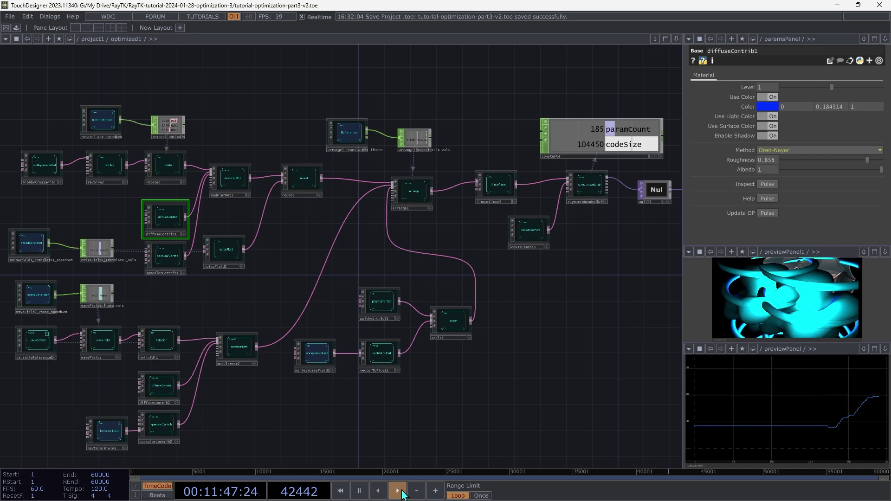
{"action": "left_click", "coordinate": [359, 491]}
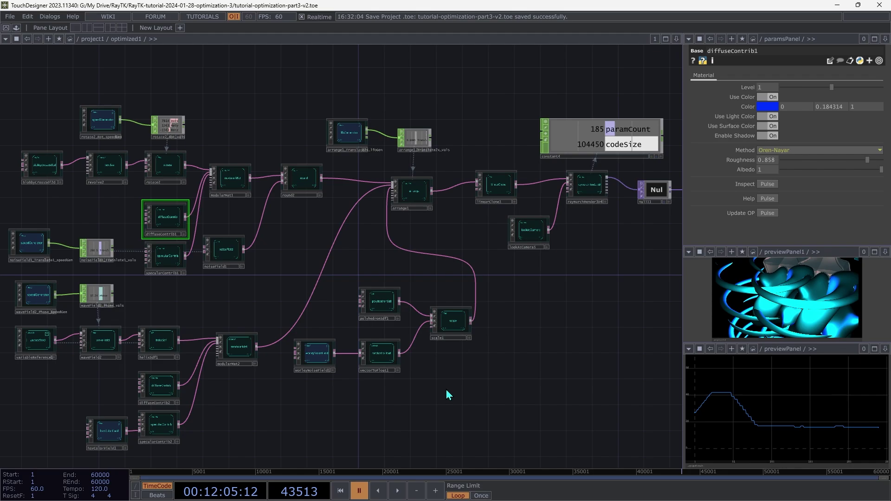
Step: Make the Method parameter read-only on specularContrib1, diffuseContrib2 and specularContrib2, and play the scene briefly to check its frame rate
{"action": "left_click", "coordinate": [177, 258]}
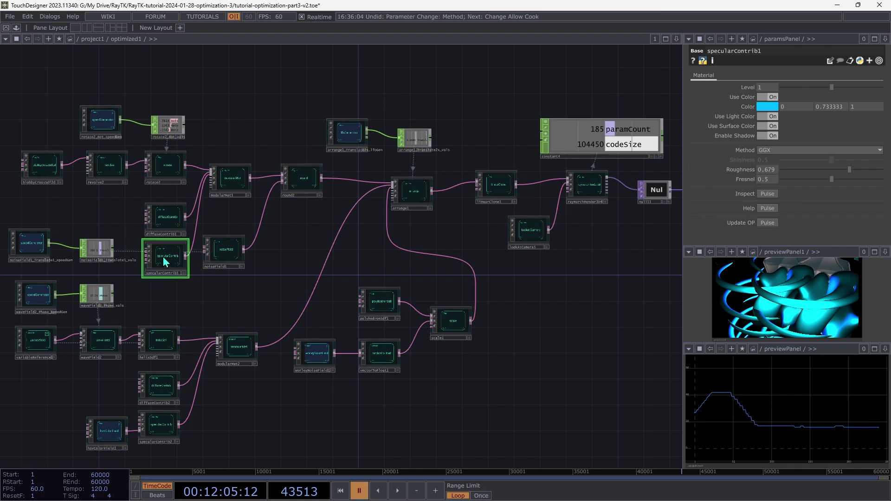
{"action": "left_click", "coordinate": [168, 389], "text": "ctrl"}
{"action": "left_click", "coordinate": [169, 423], "text": "ctrl"}
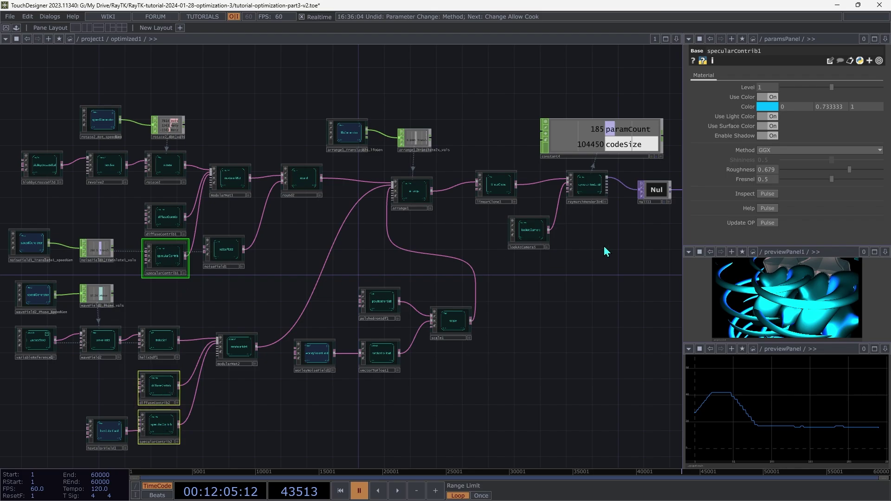
{"action": "right_click", "coordinate": [741, 151]}
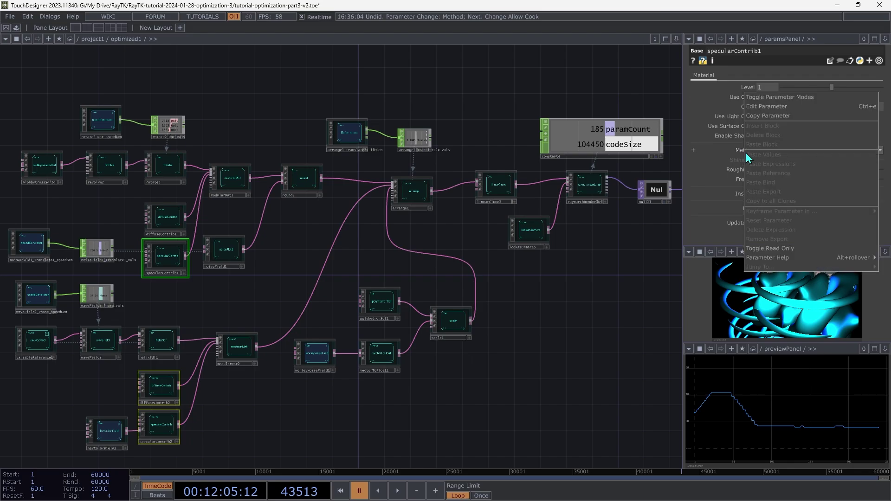
{"action": "left_click", "coordinate": [768, 248]}
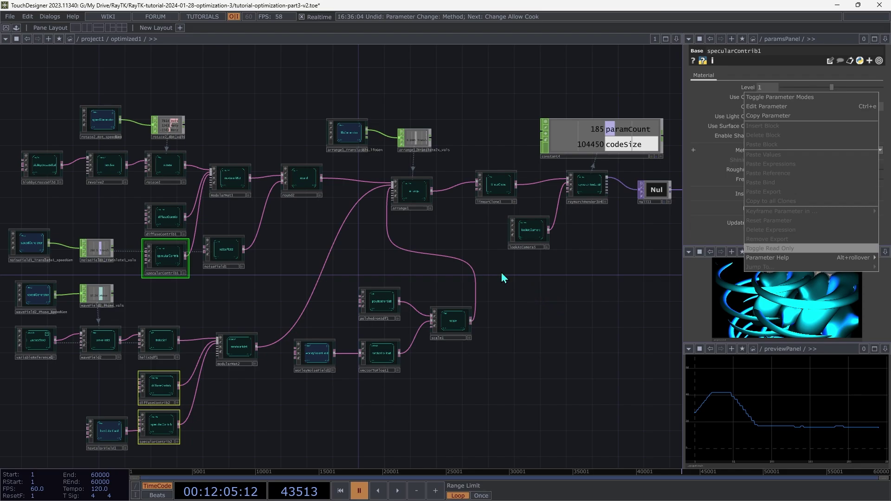
{"action": "left_click", "coordinate": [770, 248]}
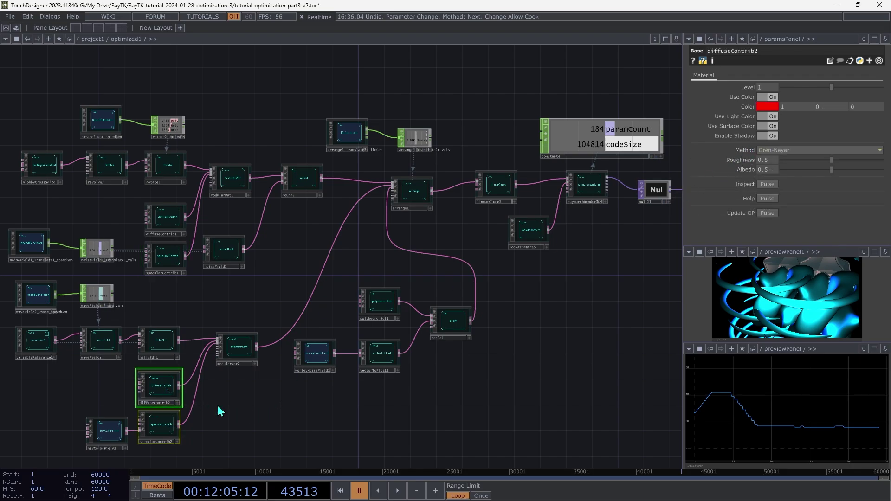
{"action": "right_click", "coordinate": [739, 150]}
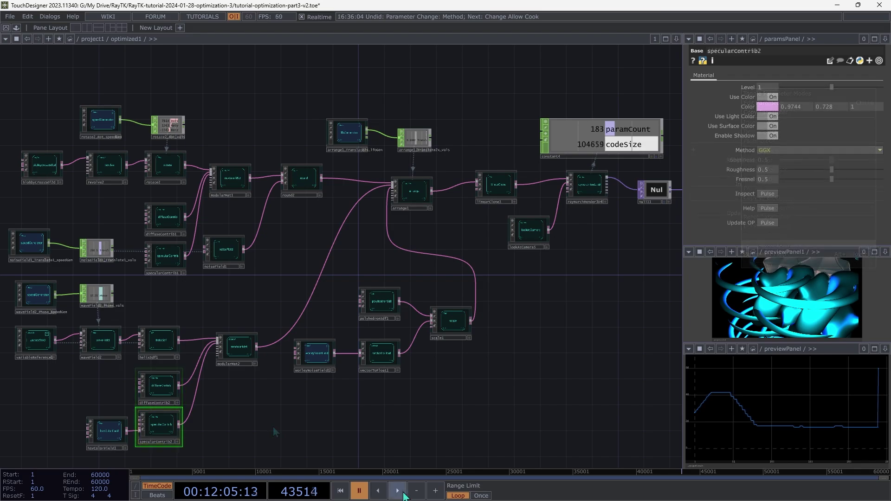
{"action": "left_click", "coordinate": [402, 494]}
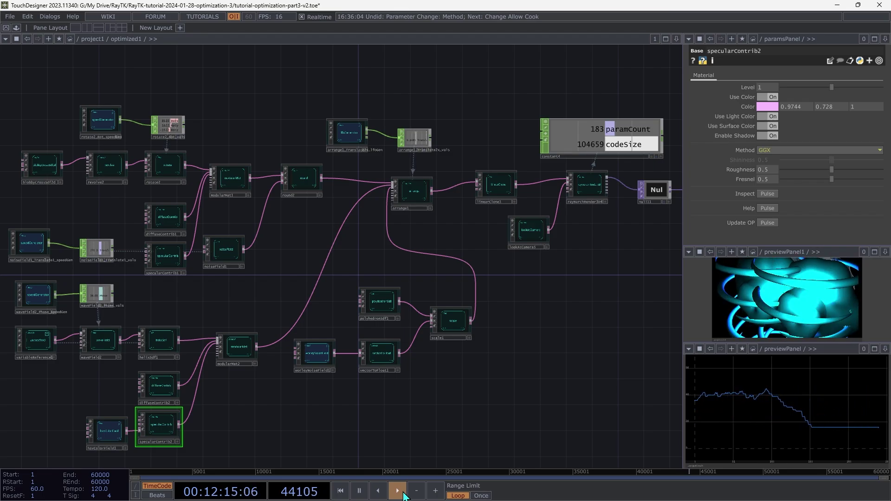
{"action": "left_click", "coordinate": [402, 493]}
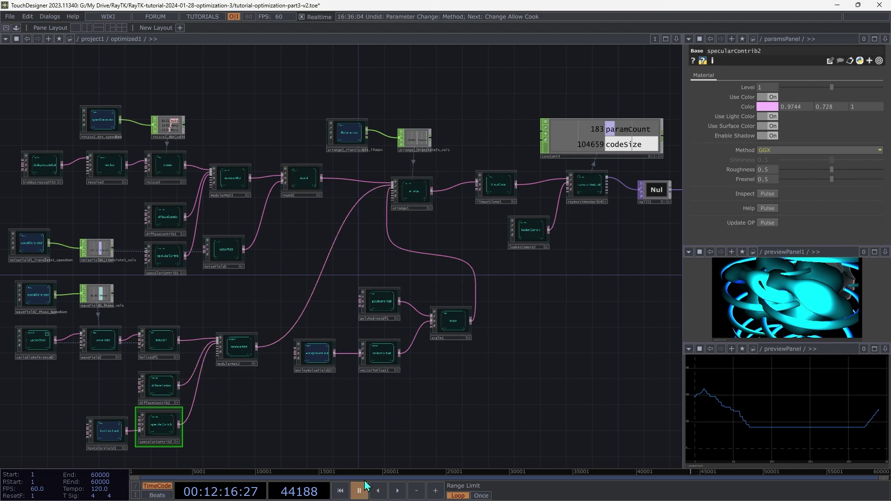
Step: Make the Noise Type and Axis parameters of noiseField1 read-only, playing the scene briefly to check its frame rate
{"action": "scroll", "coordinate": [158, 202], "scroll_direction": "up", "scroll_amount": 5}
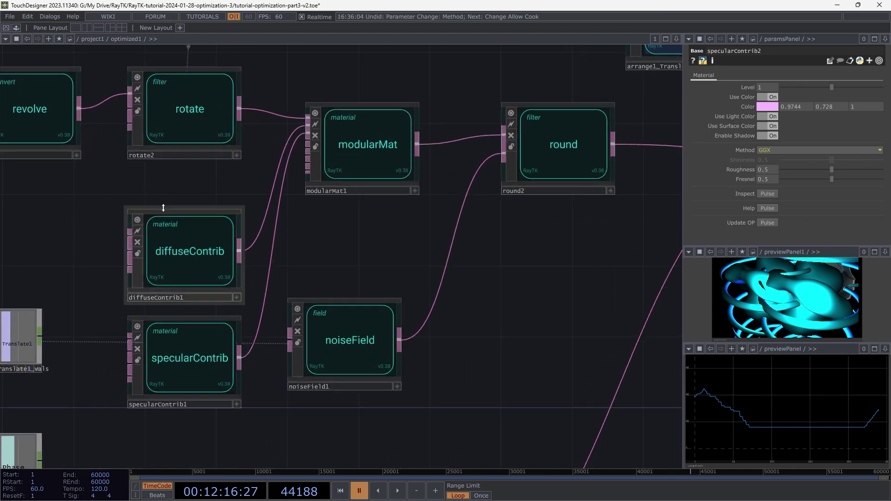
{"action": "left_click", "coordinate": [359, 352]}
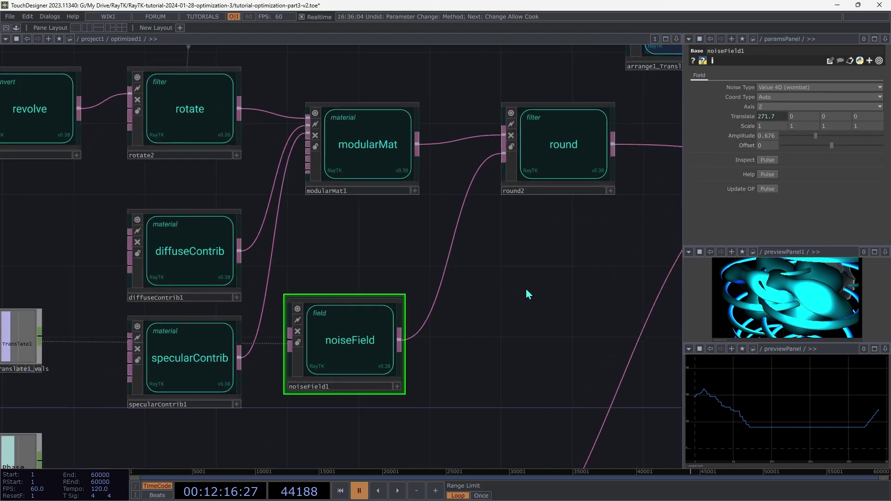
{"action": "key", "text": "space"}
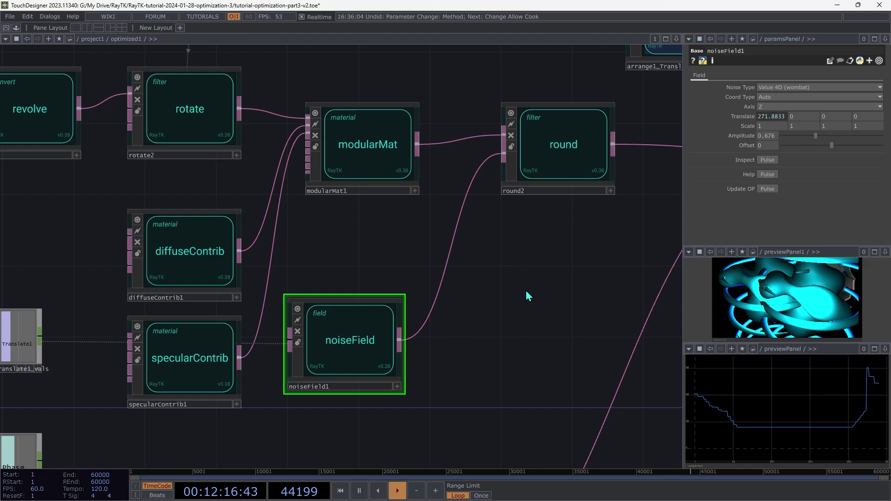
{"action": "right_click", "coordinate": [743, 92]}
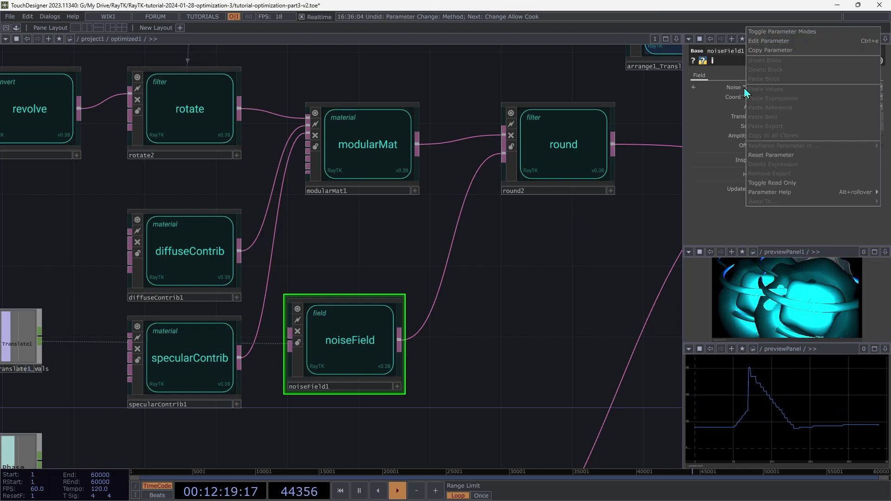
{"action": "left_click", "coordinate": [771, 182]}
{"action": "key", "text": "space"}
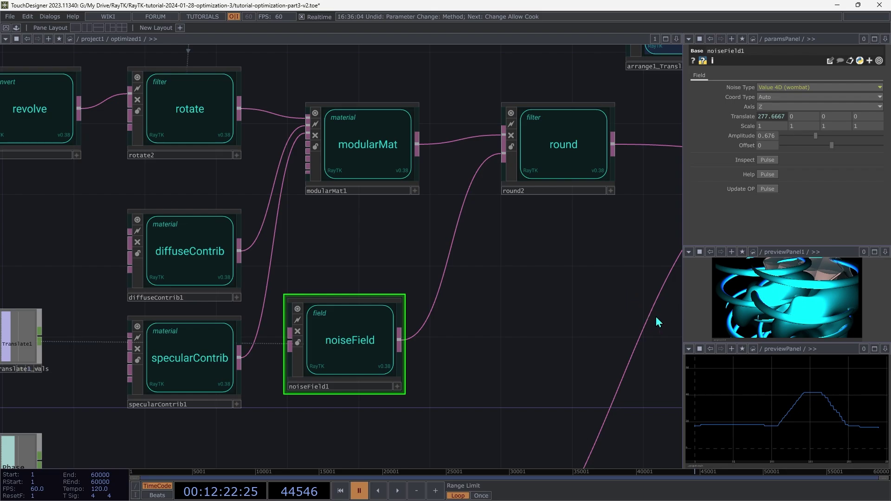
{"action": "left_click", "coordinate": [397, 493]}
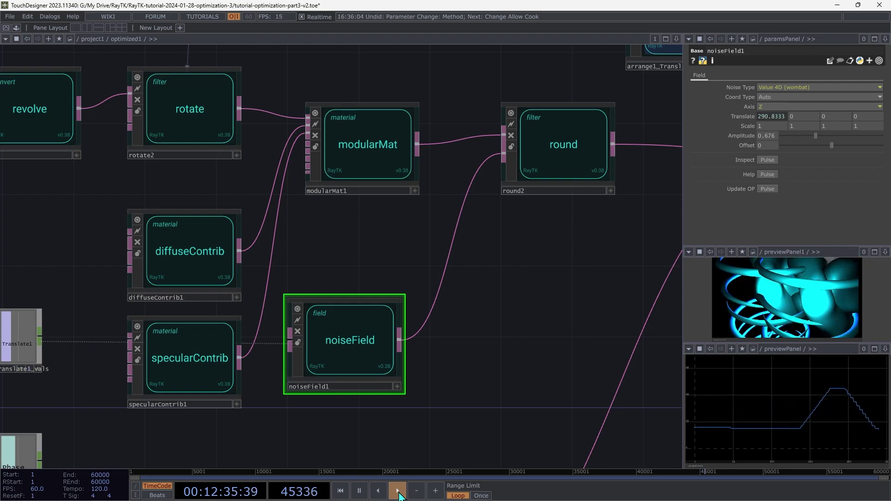
{"action": "left_click", "coordinate": [399, 493]}
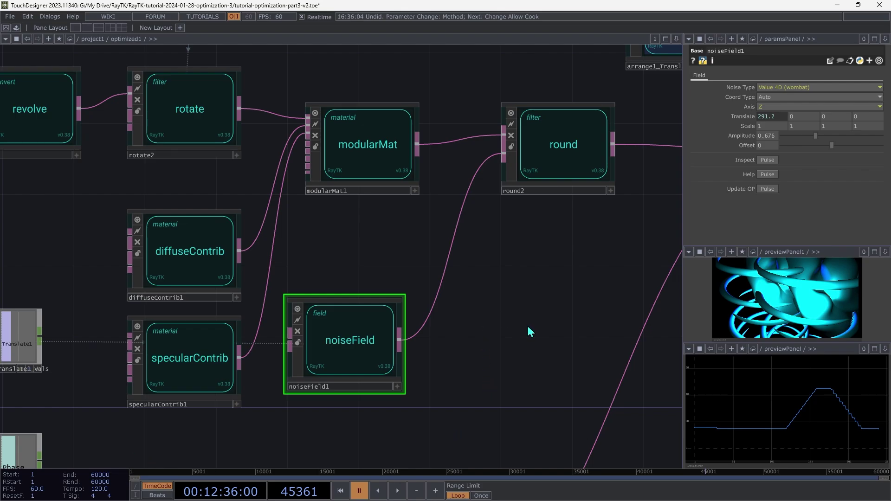
Step: Make the Axis parameter of helixSdf1 and the Wave parameter of waveField2 read-only
{"action": "left_click_drag", "start_coordinate": [510, 423], "coordinate": [505, 60]}
{"action": "left_click_drag", "start_coordinate": [478, 194], "coordinate": [588, 118]}
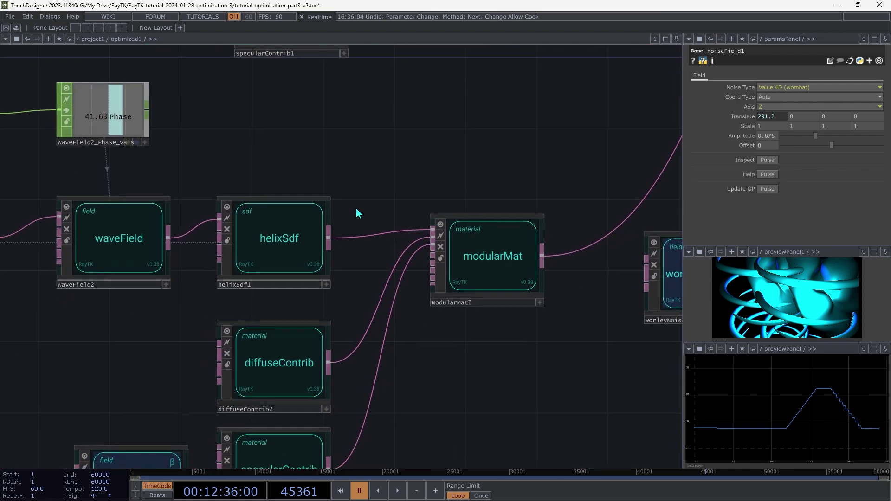
{"action": "left_click", "coordinate": [301, 229]}
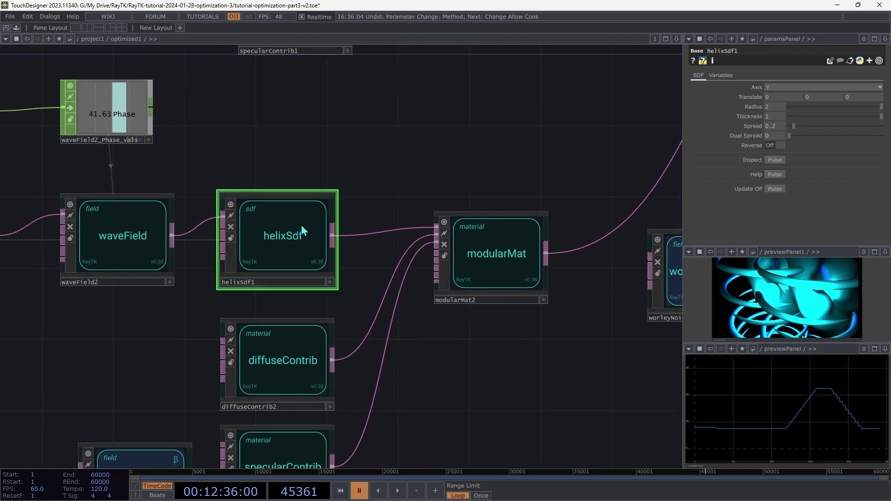
{"action": "right_click", "coordinate": [758, 87]}
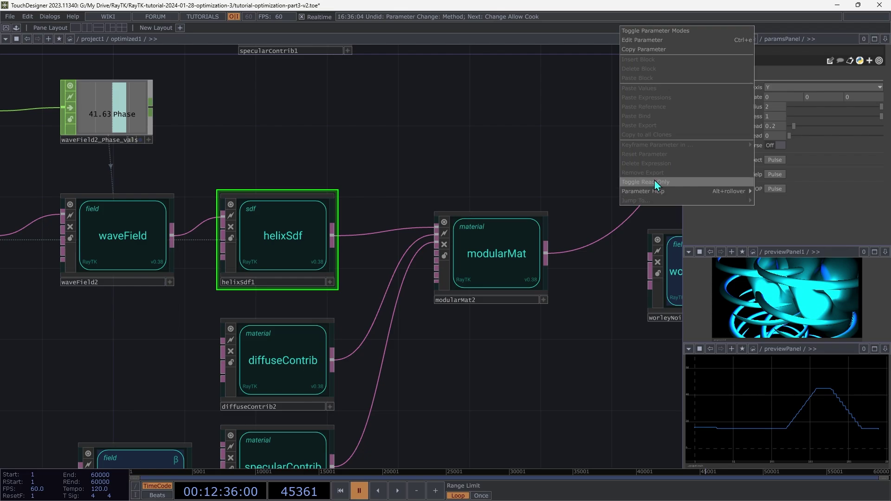
{"action": "left_click", "coordinate": [567, 363]}
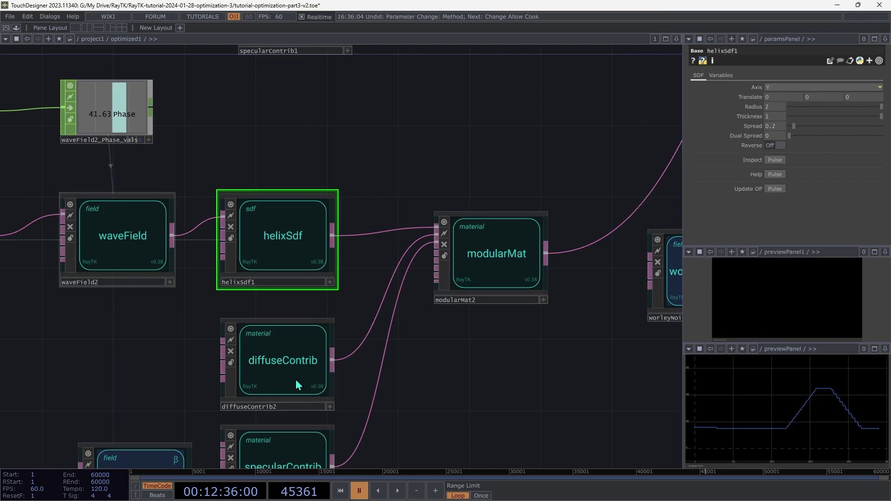
{"action": "left_click", "coordinate": [134, 245]}
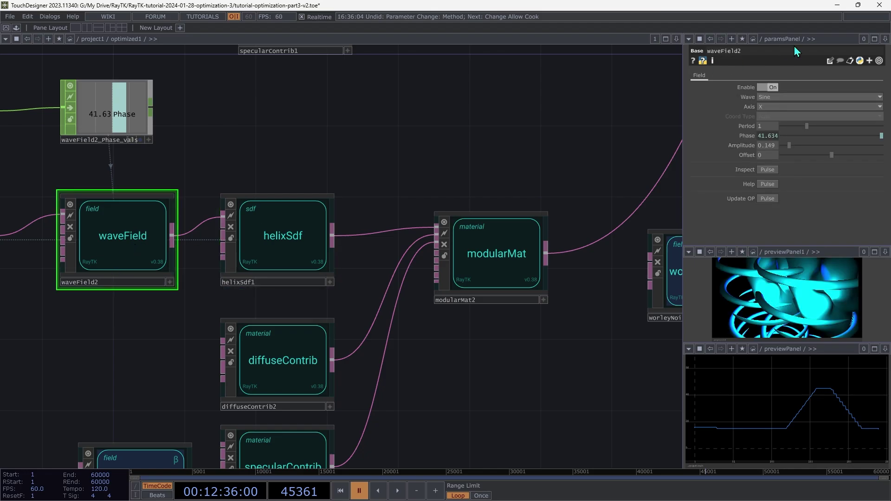
{"action": "right_click", "coordinate": [746, 101]}
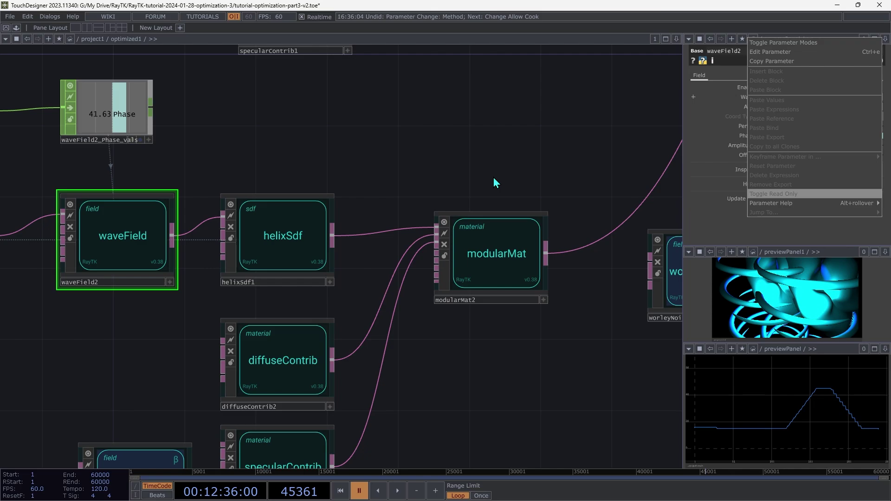
Step: Make the Combine parameter of polyhedronSdf1 read-only and play the scene briefly to check its frame rate
{"action": "left_click_drag", "start_coordinate": [589, 376], "coordinate": [197, 418]}
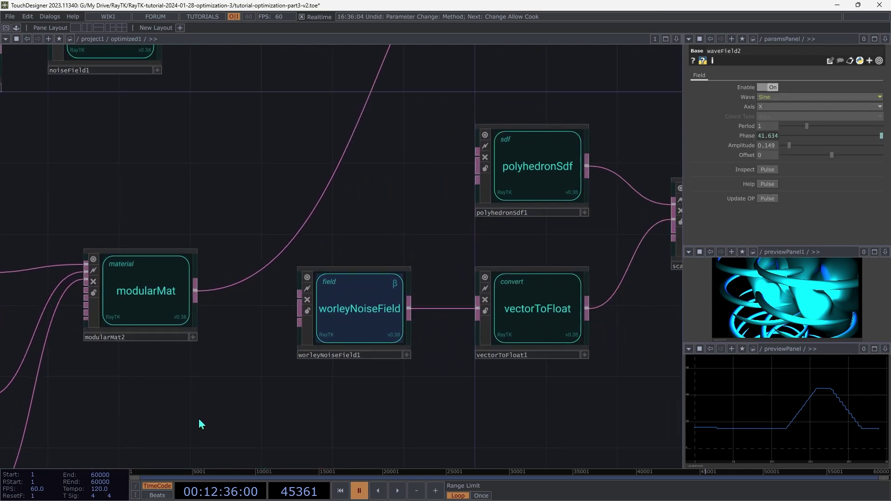
{"action": "left_click_drag", "start_coordinate": [468, 395], "coordinate": [346, 307]}
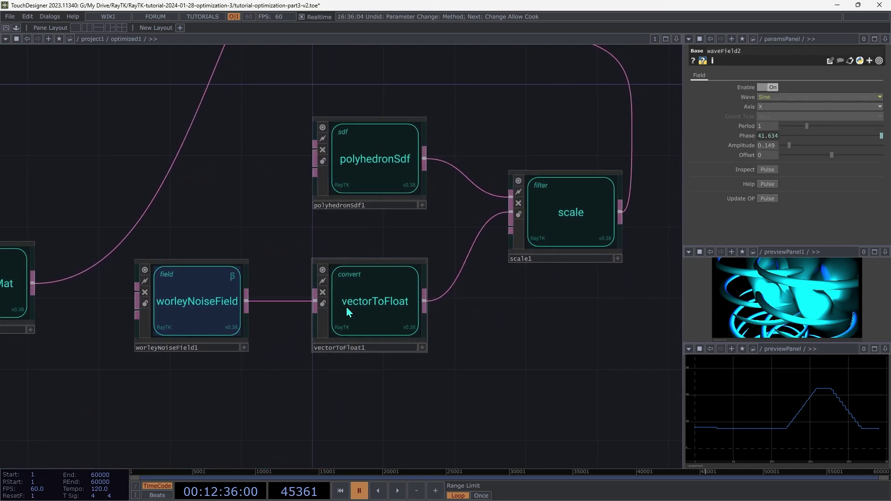
{"action": "left_click", "coordinate": [364, 157]}
{"action": "scroll", "coordinate": [731, 190], "scroll_direction": "down", "scroll_amount": 2}
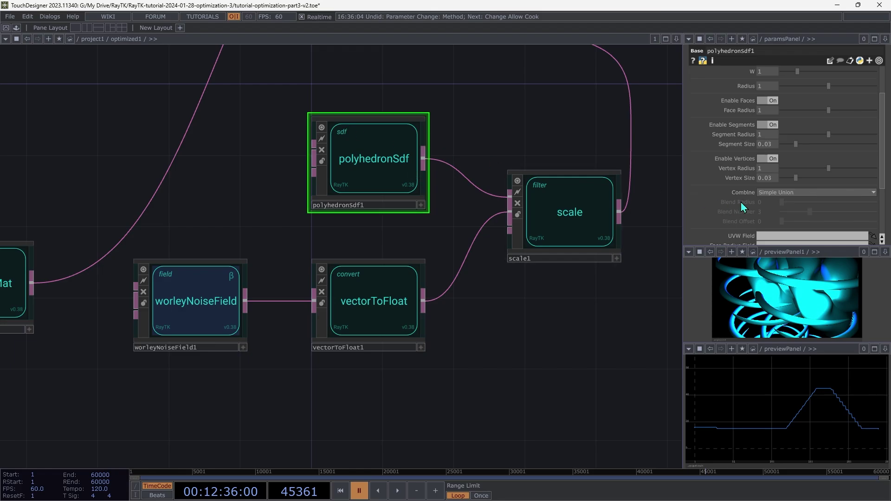
{"action": "right_click", "coordinate": [790, 197]}
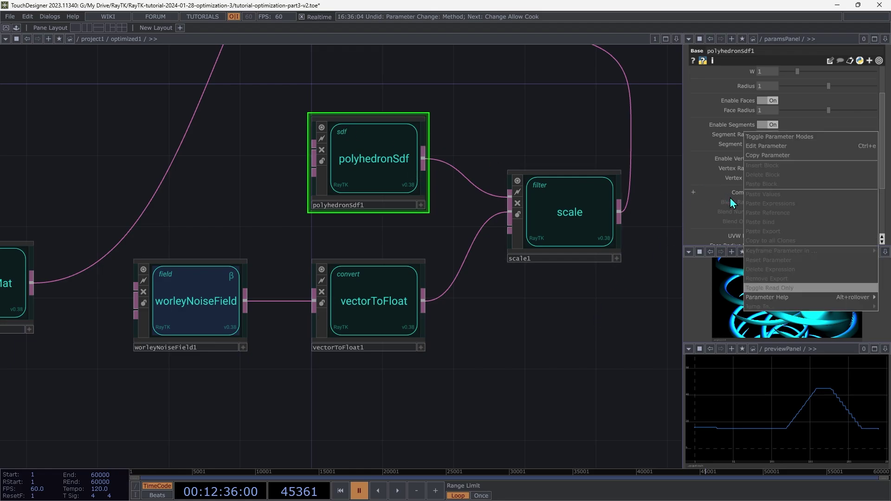
{"action": "left_click", "coordinate": [608, 264]}
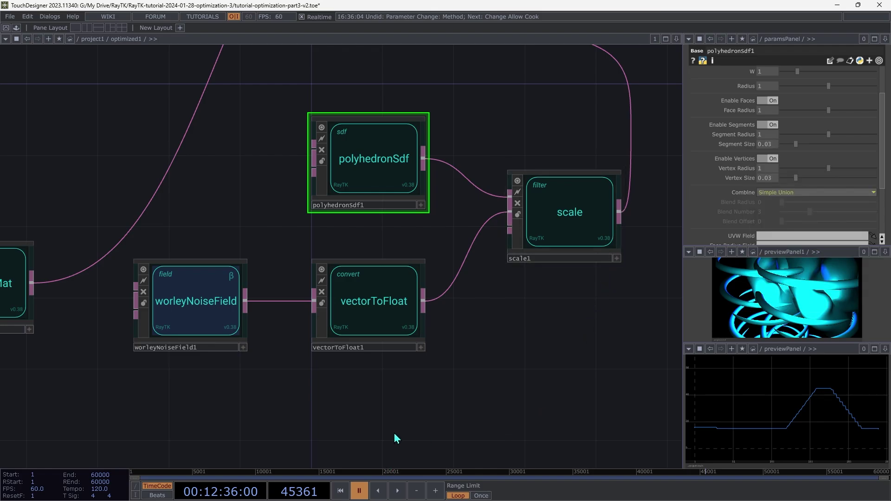
{"action": "left_click", "coordinate": [401, 494]}
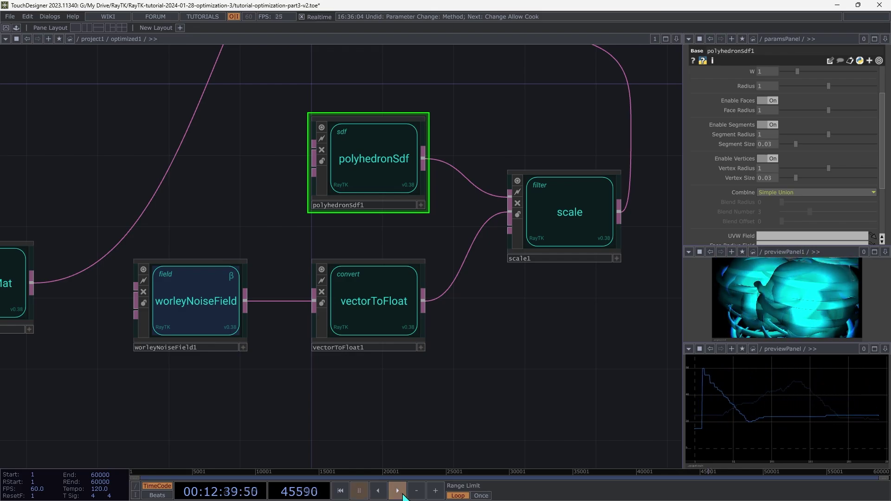
{"action": "key", "text": "space"}
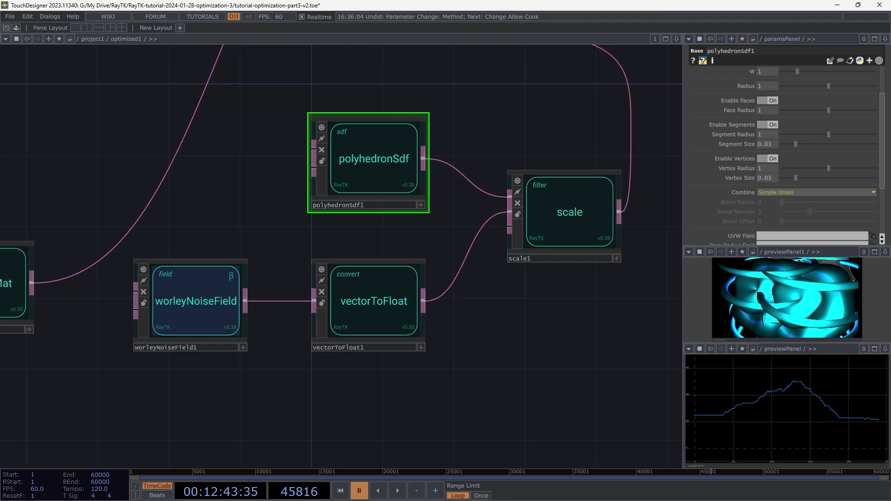
Step: Try making the Merge Type parameter of linearClone1 read-only and switch it back to editable
{"action": "left_click_drag", "start_coordinate": [515, 116], "coordinate": [481, 340]}
{"action": "left_click_drag", "start_coordinate": [500, 183], "coordinate": [246, 365]}
{"action": "left_click", "coordinate": [404, 262]}
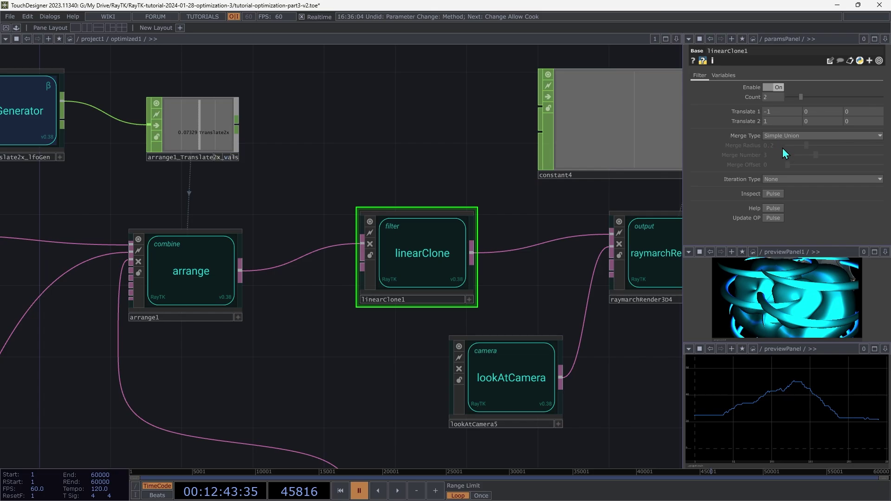
{"action": "right_click", "coordinate": [745, 143]}
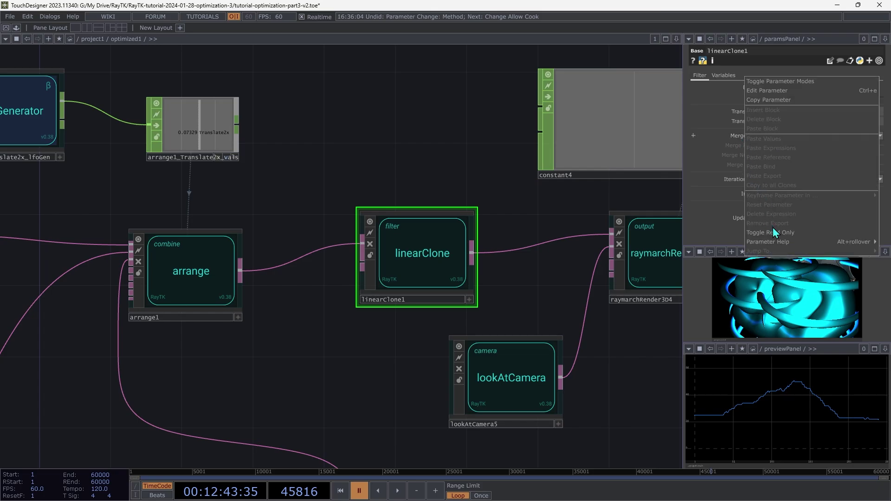
{"action": "left_click", "coordinate": [772, 230]}
{"action": "right_click", "coordinate": [742, 136]}
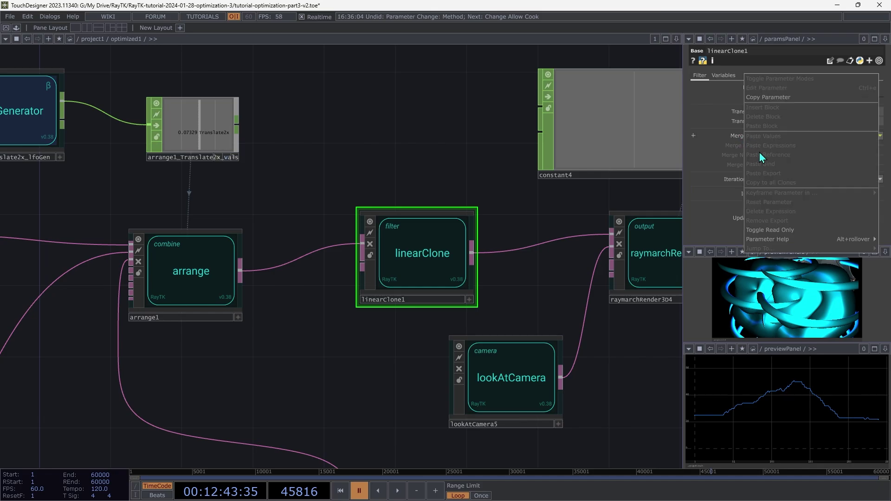
{"action": "left_click", "coordinate": [786, 234]}
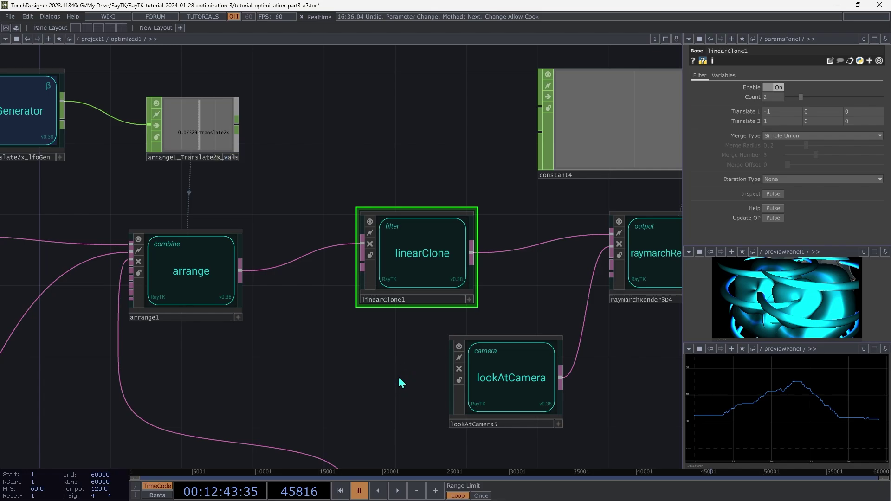
Step: Make the Reverse toggle of helixSdf1 read-only
{"action": "left_click_drag", "start_coordinate": [213, 406], "coordinate": [408, 304]}
{"action": "left_click_drag", "start_coordinate": [63, 374], "coordinate": [588, 401]}
{"action": "left_click_drag", "start_coordinate": [96, 284], "coordinate": [89, 104]}
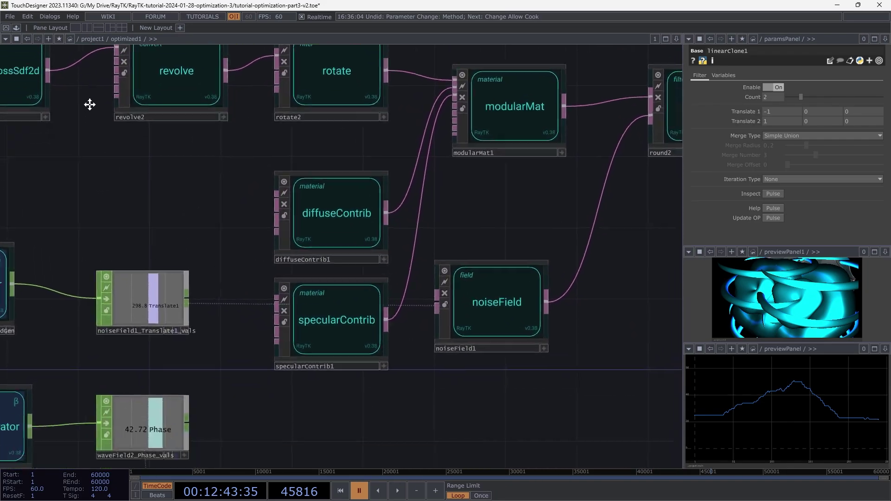
{"action": "left_click_drag", "start_coordinate": [360, 360], "coordinate": [354, 162]}
{"action": "left_click", "coordinate": [301, 270]}
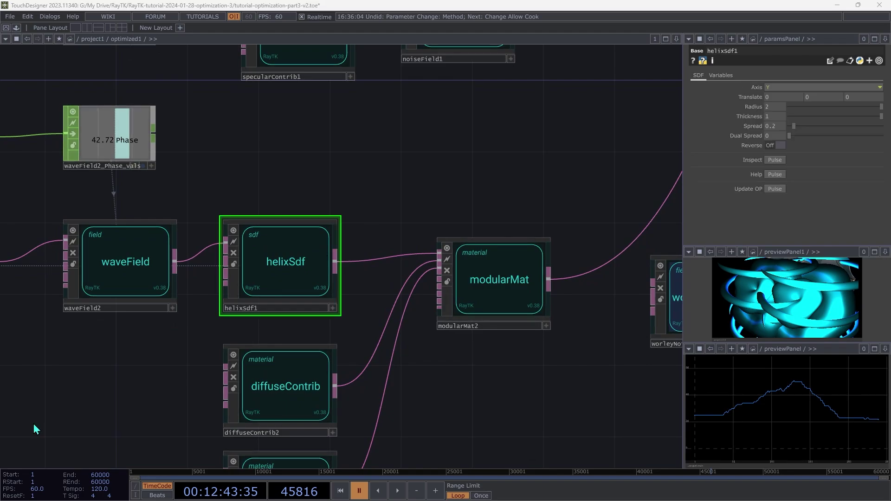
{"action": "right_click", "coordinate": [746, 147]}
{"action": "mouse_move", "coordinate": [798, 250]}
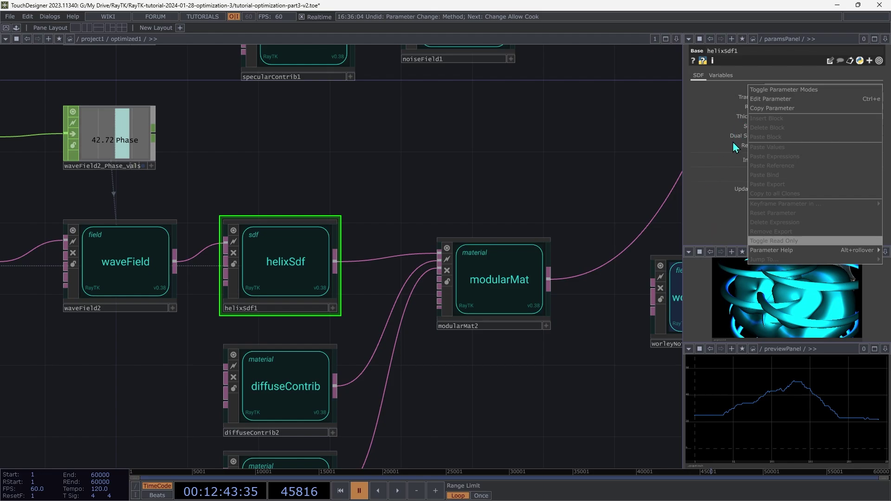
{"action": "left_click", "coordinate": [724, 161]}
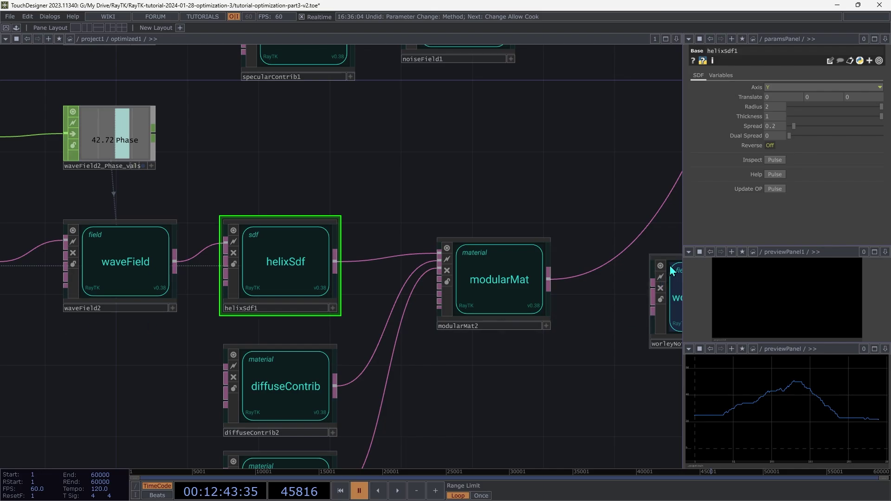
Step: Turn on the Optimize option of arrange1
{"action": "left_click_drag", "start_coordinate": [587, 154], "coordinate": [241, 434]}
{"action": "left_click_drag", "start_coordinate": [460, 333], "coordinate": [369, 408]}
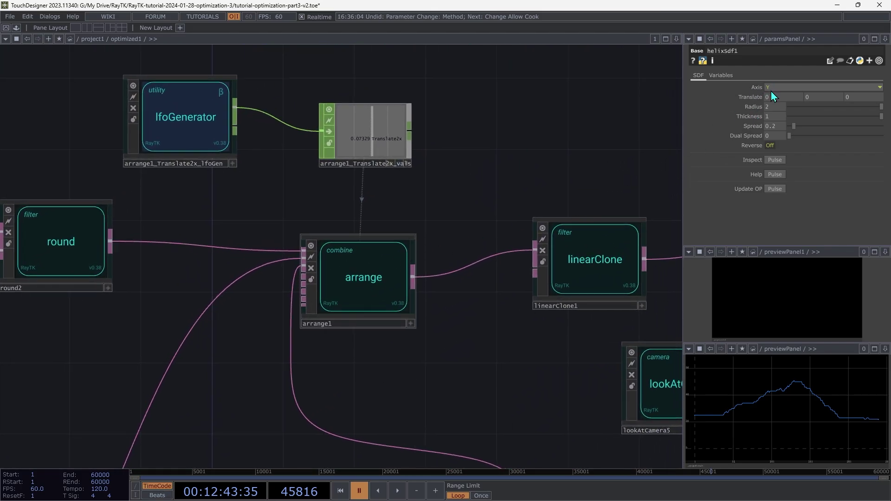
{"action": "left_click", "coordinate": [367, 272]}
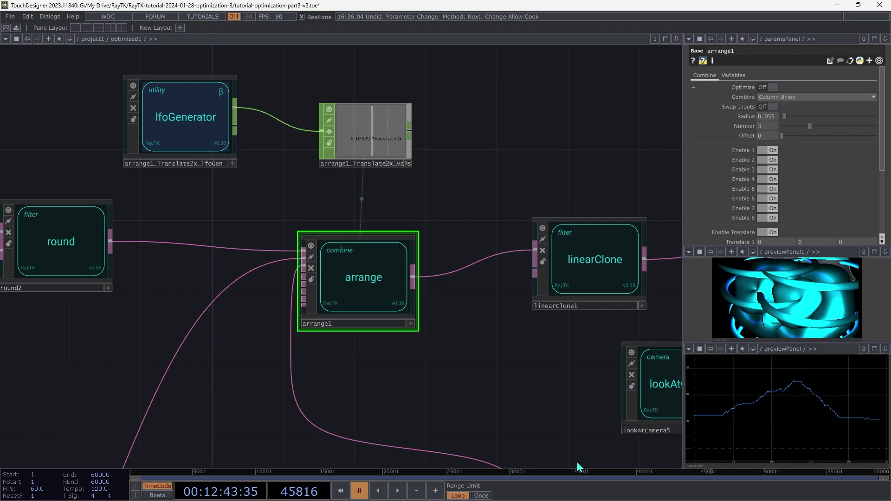
{"action": "left_click", "coordinate": [766, 89]}
Step: Examine the Enable and Translate parameters of arrange1, including the details of Translate 2
{"action": "scroll", "coordinate": [776, 211], "scroll_direction": "down", "scroll_amount": 1}
{"action": "scroll", "coordinate": [777, 211], "scroll_direction": "down", "scroll_amount": 3}
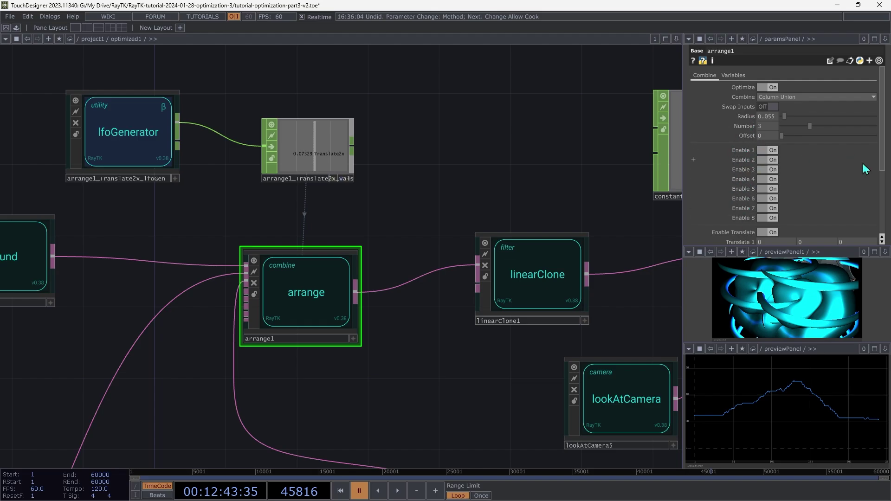
{"action": "scroll", "coordinate": [864, 175], "scroll_direction": "down", "scroll_amount": 2}
{"action": "scroll", "coordinate": [863, 175], "scroll_direction": "down", "scroll_amount": 3}
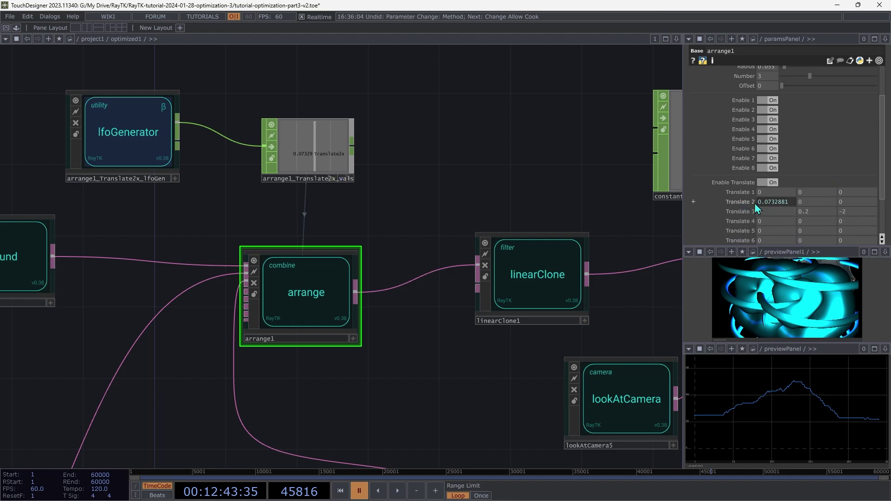
{"action": "mouse_move", "coordinate": [752, 209]}
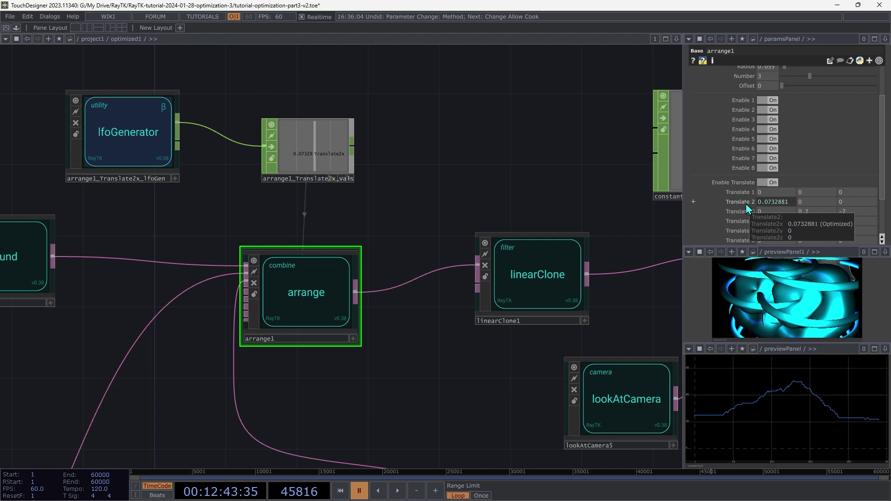
{"action": "scroll", "coordinate": [745, 211], "scroll_direction": "up", "scroll_amount": 3}
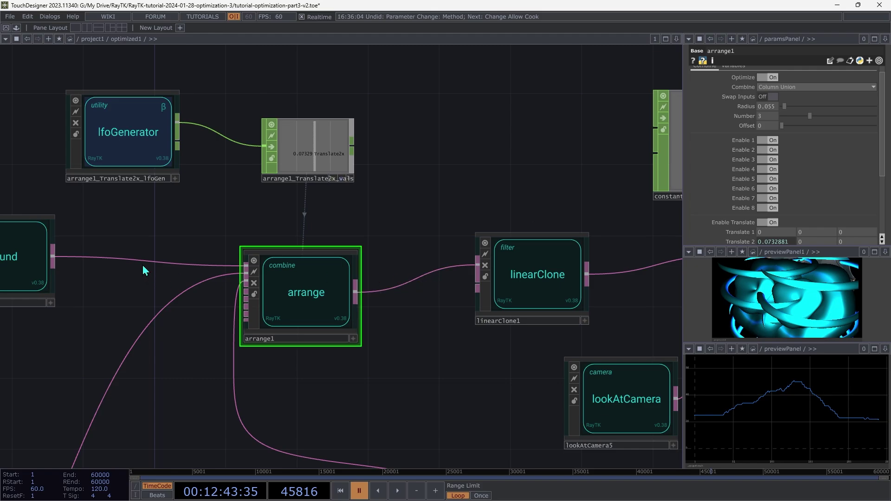
{"action": "left_click_drag", "start_coordinate": [245, 241], "coordinate": [685, 293]}
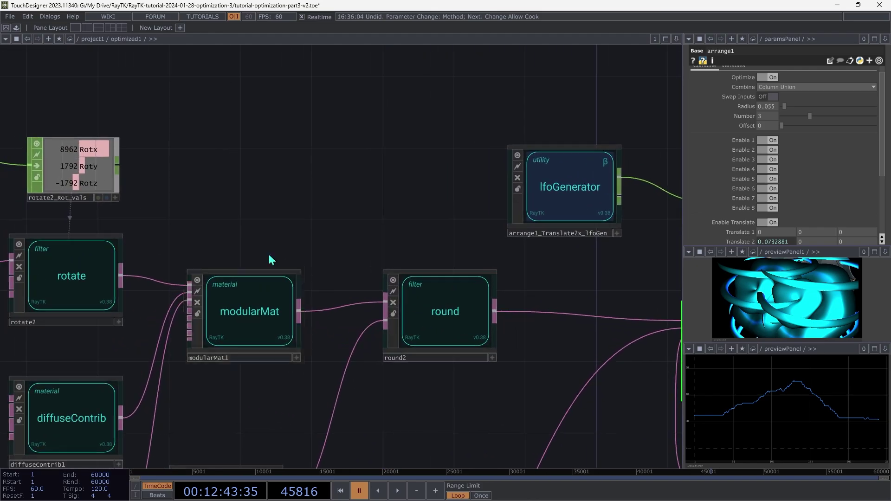
Step: Examine the rotation parameters of rotate2 and run the timeline briefly to check the frame rate, leaving playback paused
{"action": "left_click_drag", "start_coordinate": [304, 220], "coordinate": [484, 222]}
{"action": "left_click", "coordinate": [252, 283]}
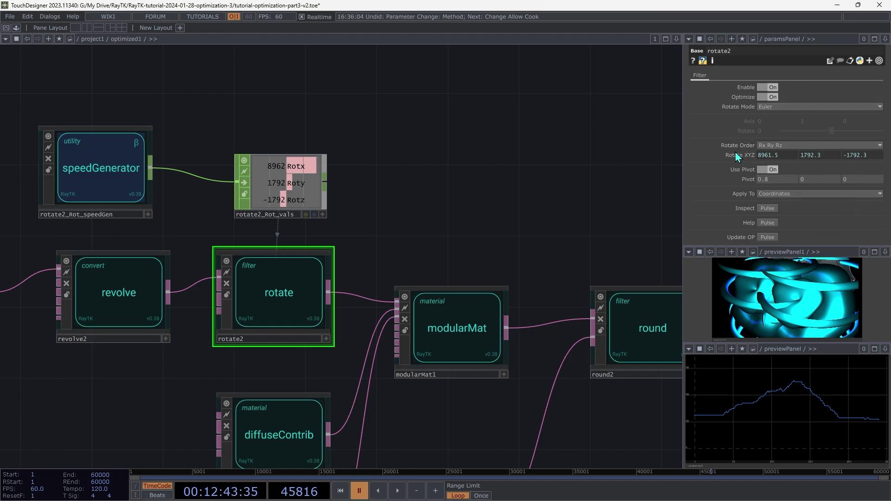
{"action": "mouse_move", "coordinate": [737, 160]}
{"action": "key", "text": "space"}
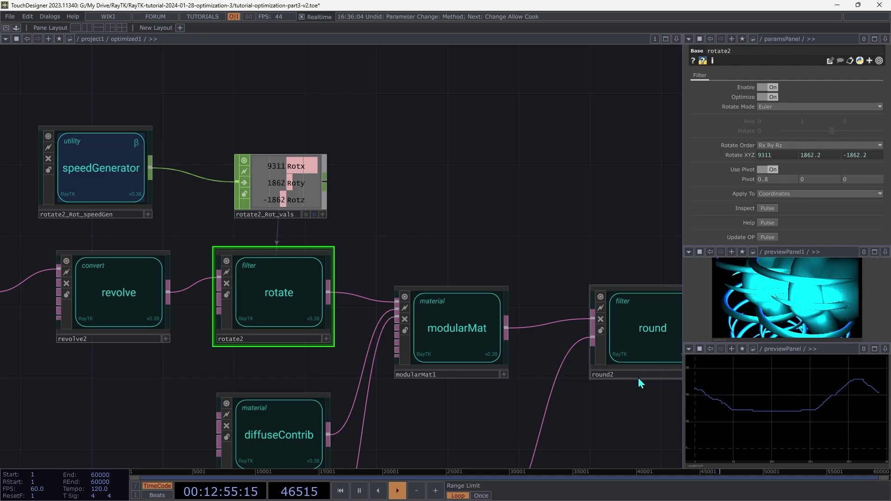
{"action": "scroll", "coordinate": [548, 225], "scroll_direction": "down", "scroll_amount": 6}
{"action": "left_click_drag", "start_coordinate": [523, 197], "coordinate": [328, 123]}
{"action": "key", "text": "space"}
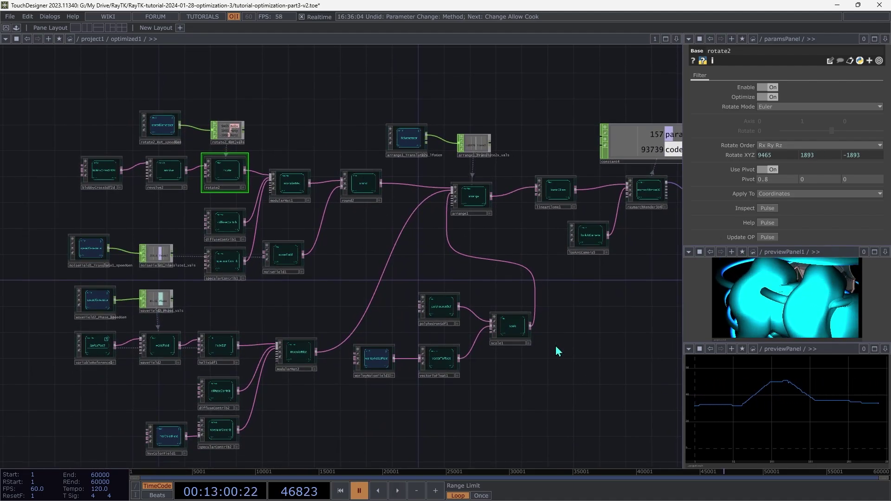
Step: Return to the project1 level and connect the optimized base's output to the switch in place of optimized1
{"action": "key", "text": "u"}
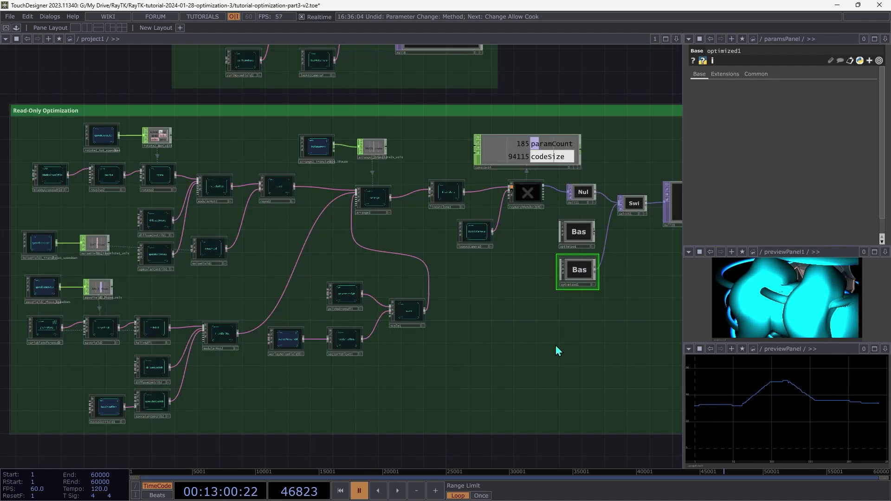
{"action": "left_click", "coordinate": [596, 232]}
{"action": "left_click", "coordinate": [611, 238]}
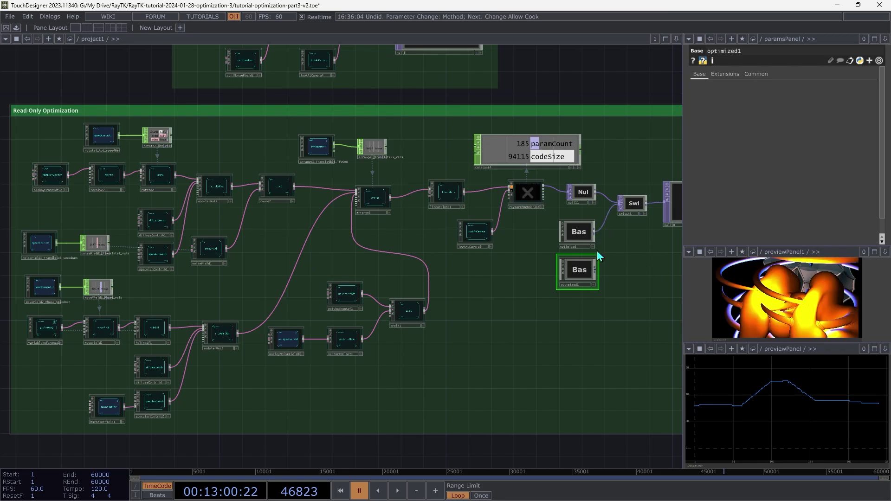
Step: Inspect the parameters of rotate2, revolve2, blobbyCrossSdf2d, noiseField1 and modularMat2 inside the optimized network, and return to project1
{"action": "left_click", "coordinate": [586, 233]}
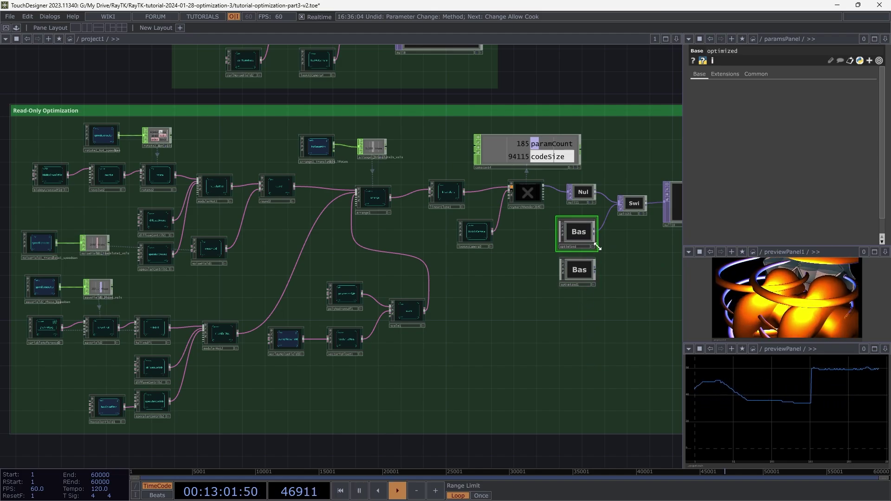
{"action": "key", "text": "i"}
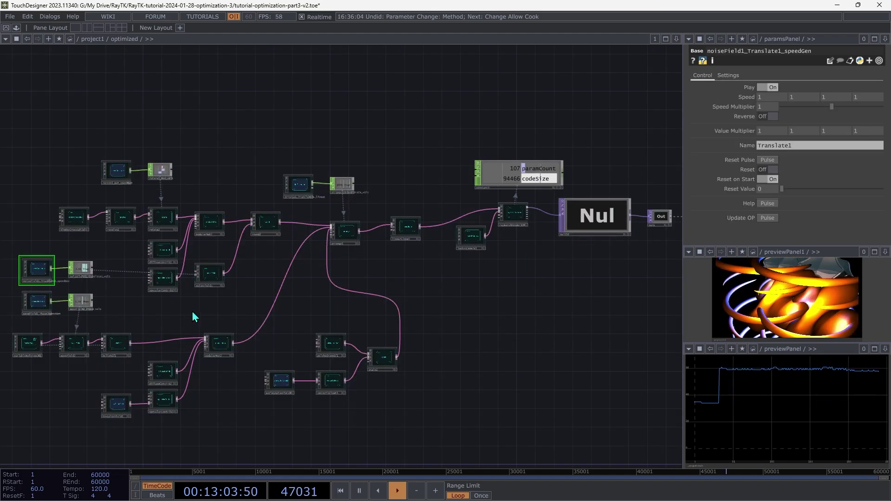
{"action": "left_click", "coordinate": [159, 219]}
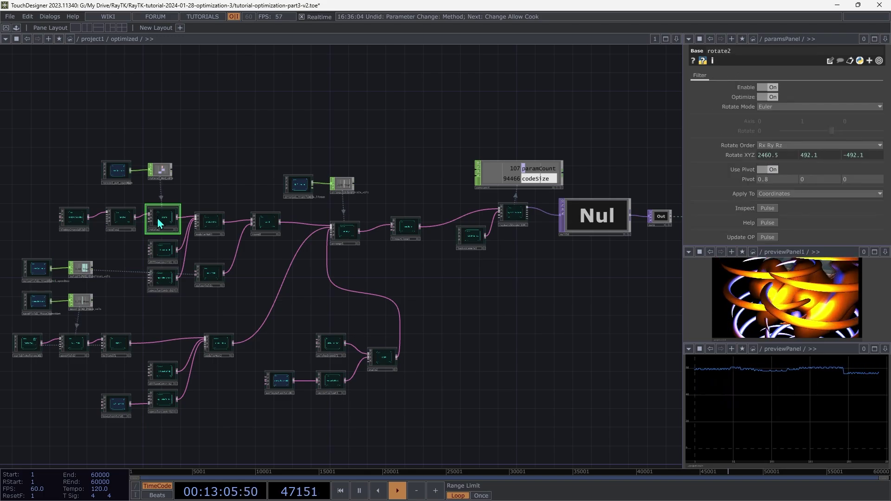
{"action": "left_click", "coordinate": [119, 220]}
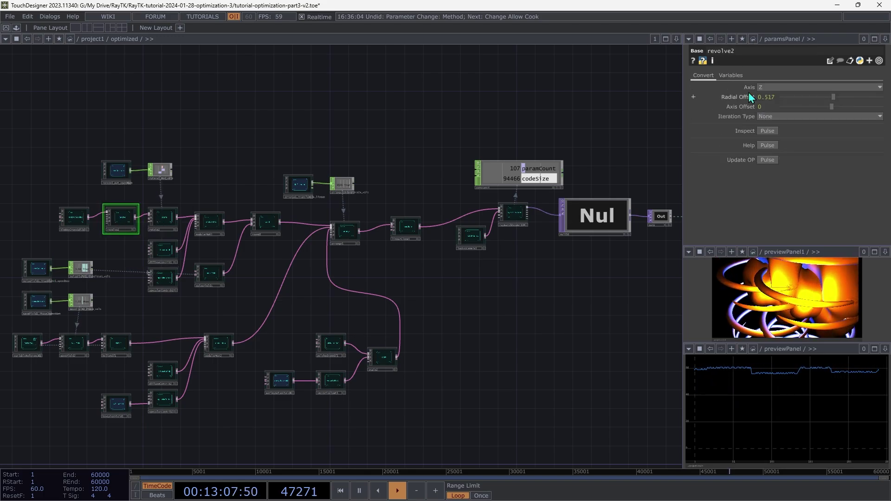
{"action": "left_click", "coordinate": [73, 219]}
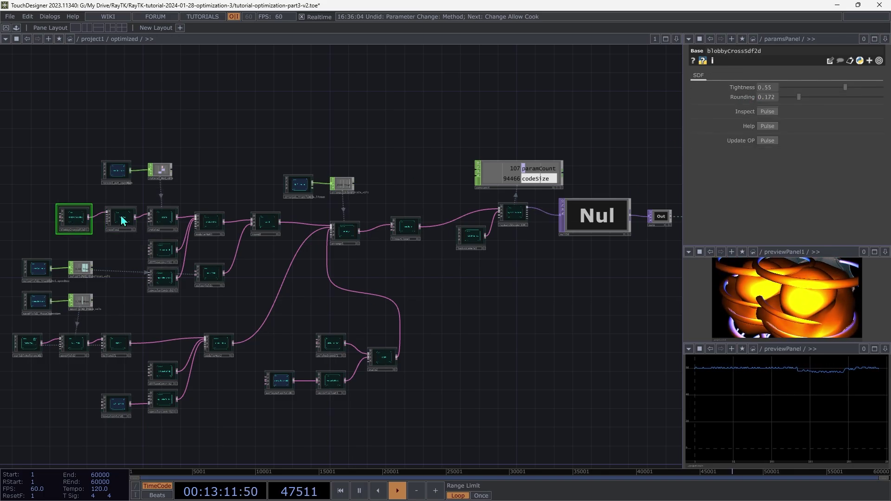
{"action": "left_click", "coordinate": [210, 279]}
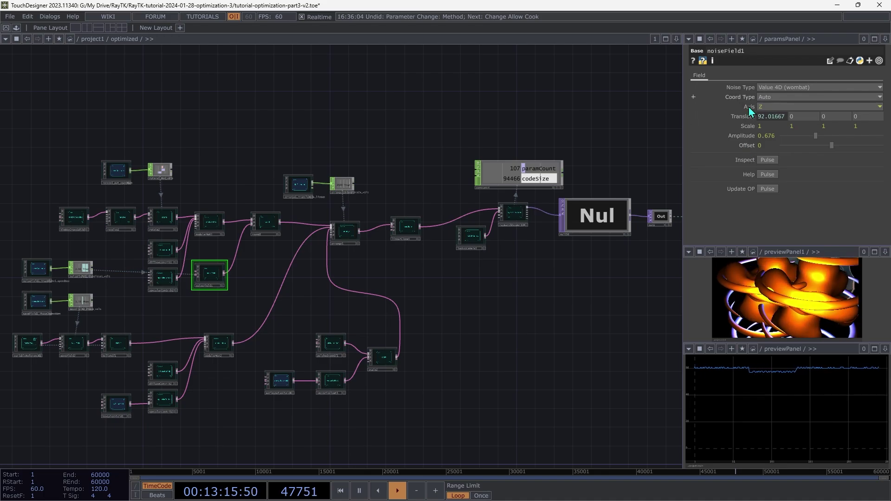
{"action": "left_click", "coordinate": [217, 349]}
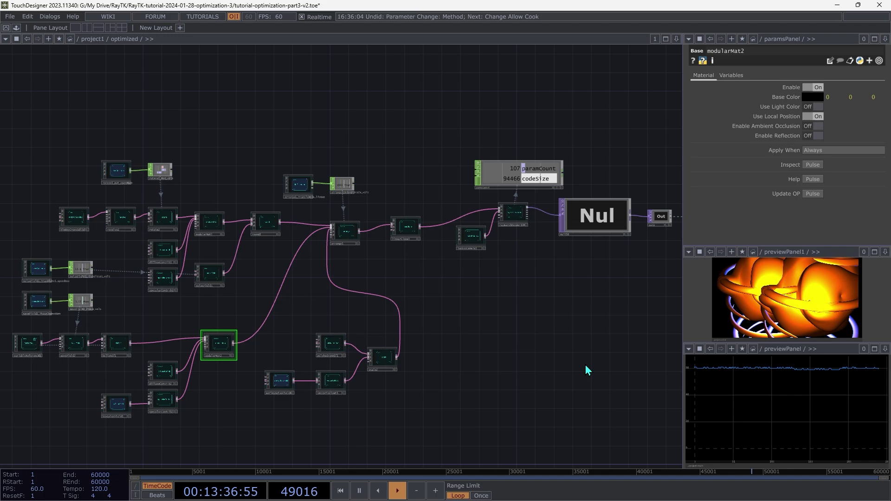
{"action": "key", "text": "u"}
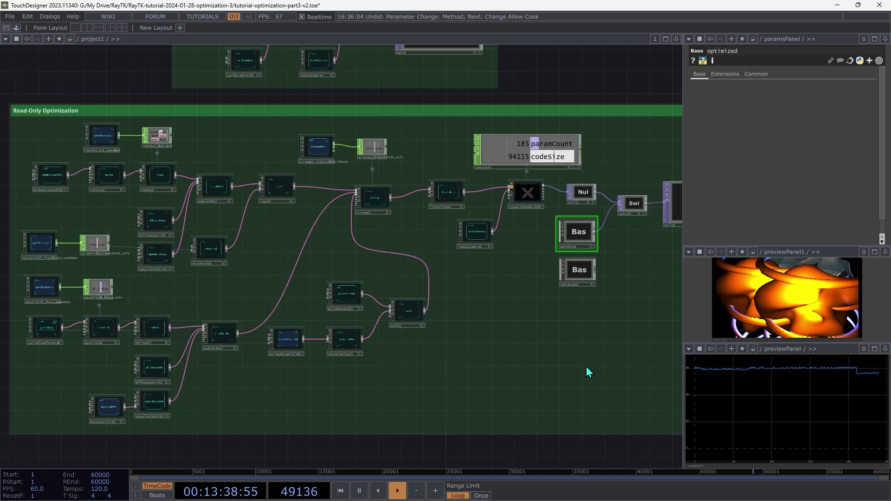